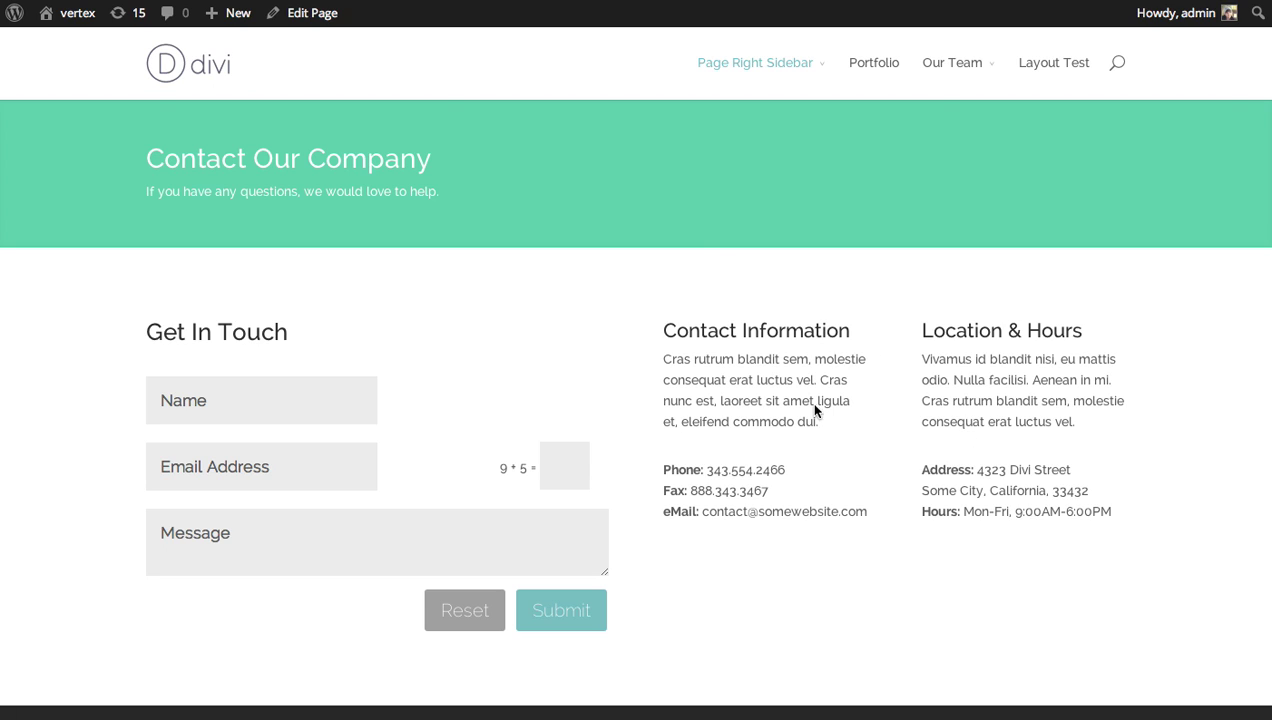
Scroll through the live Contact Our Company page to review its current layout
{"action": "scroll", "coordinate": [755, 320], "scroll_direction": "down", "scroll_amount": 2}
{"action": "scroll", "coordinate": [360, 282], "scroll_direction": "up", "scroll_amount": 2}
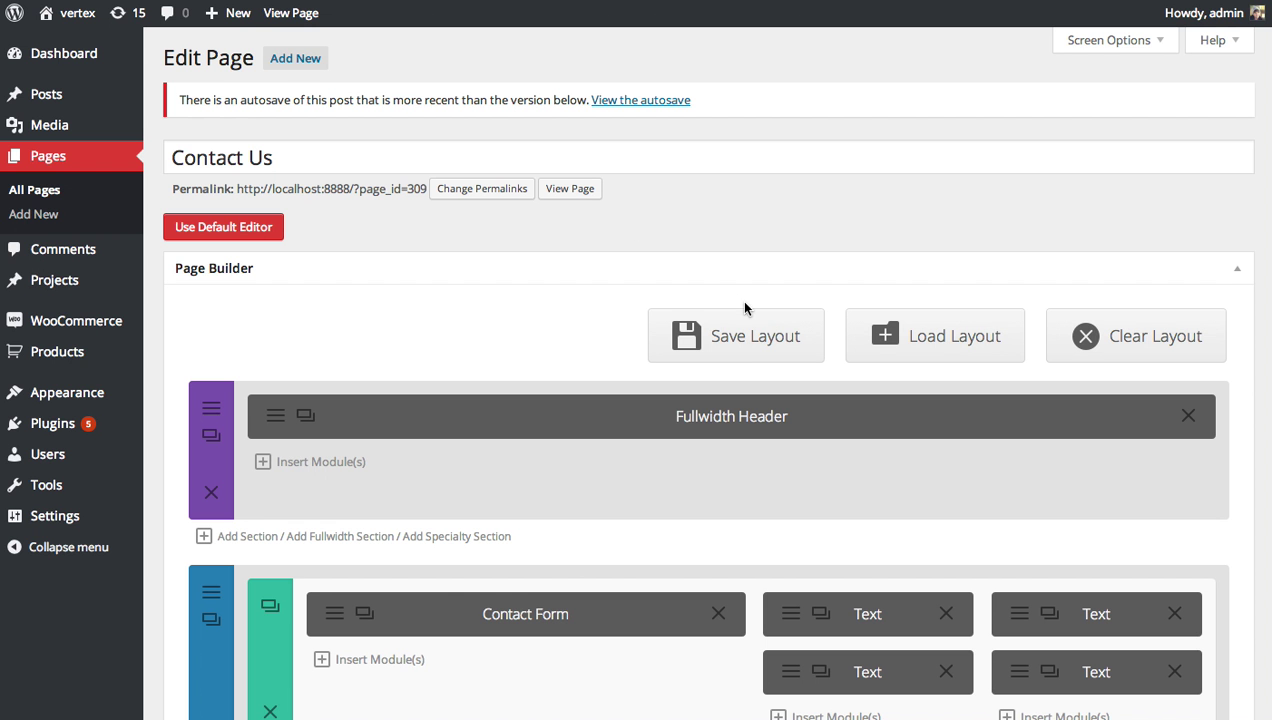
Insert an empty fullwidth section between the Fullwidth Header and the Contact Form section
{"action": "scroll", "coordinate": [744, 304], "scroll_direction": "down", "scroll_amount": 5}
{"action": "scroll", "coordinate": [744, 318], "scroll_direction": "up", "scroll_amount": 2}
{"action": "scroll", "coordinate": [744, 318], "scroll_direction": "up", "scroll_amount": 5}
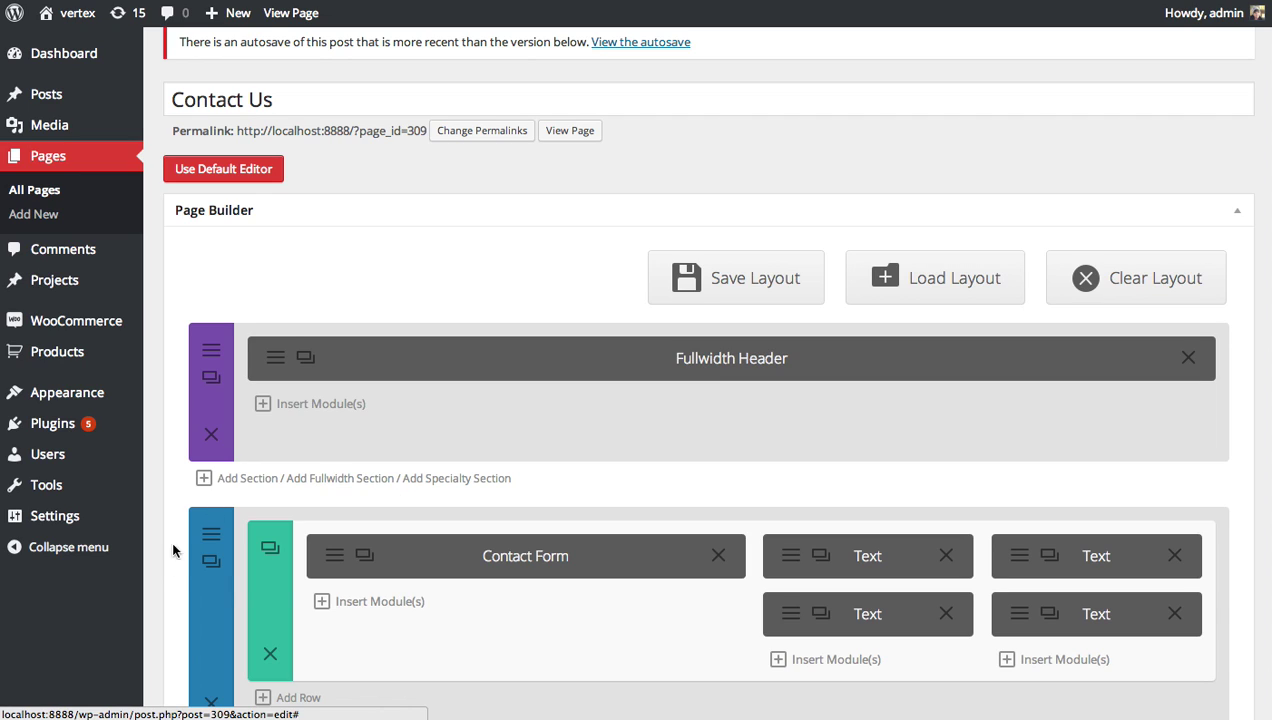
{"action": "left_click", "coordinate": [340, 479]}
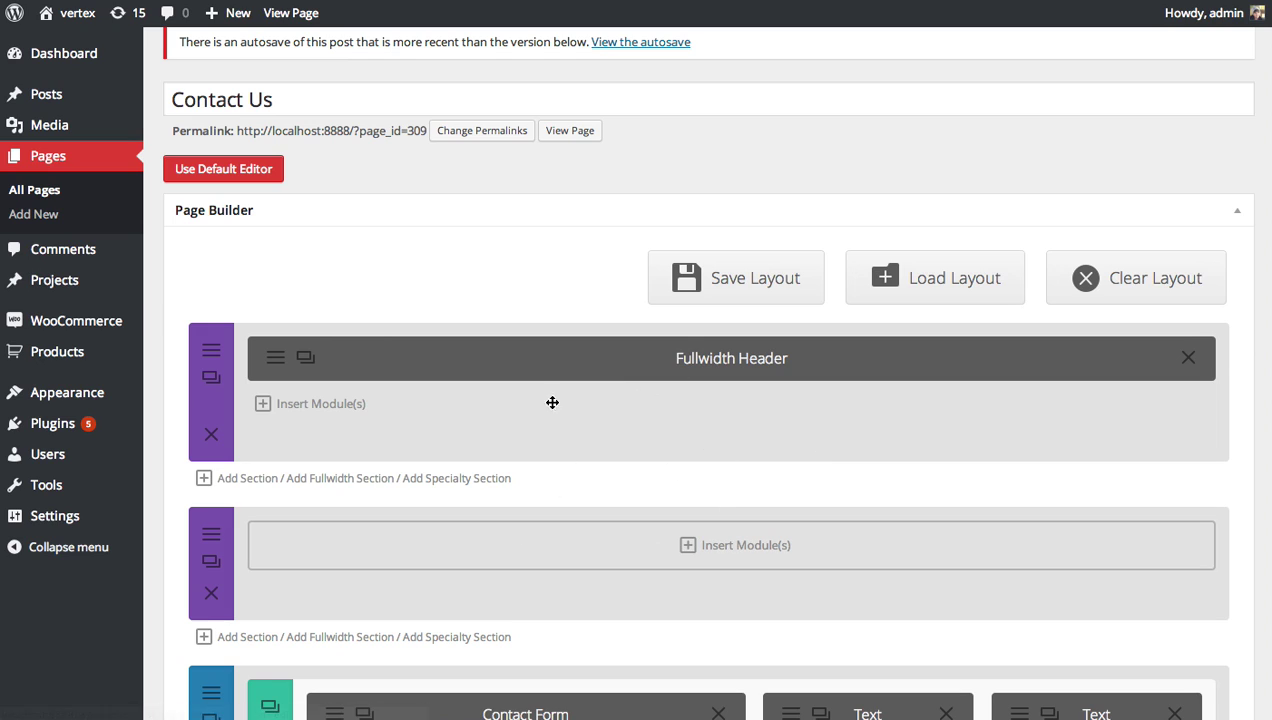
{"action": "scroll", "coordinate": [740, 365], "scroll_direction": "down", "scroll_amount": 2}
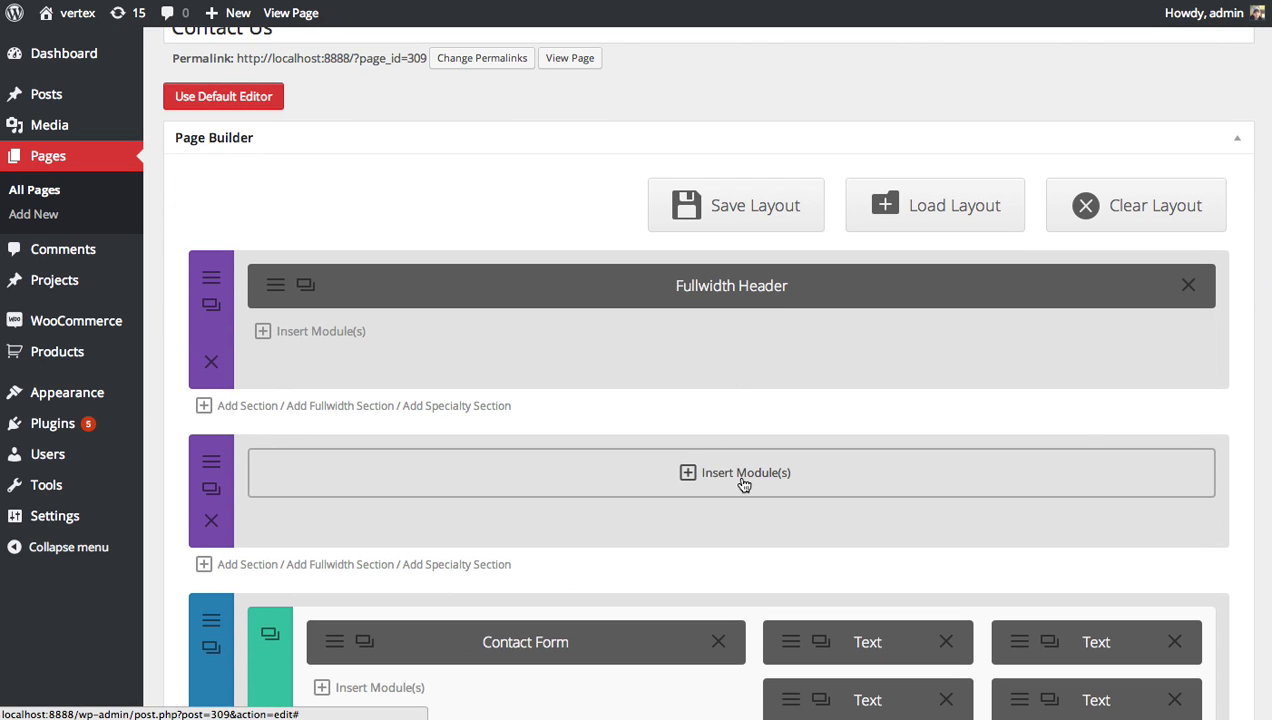
Add a Fullwidth Map module to the new section, centred on 'San Francisco, CA'
{"action": "left_click", "coordinate": [748, 480]}
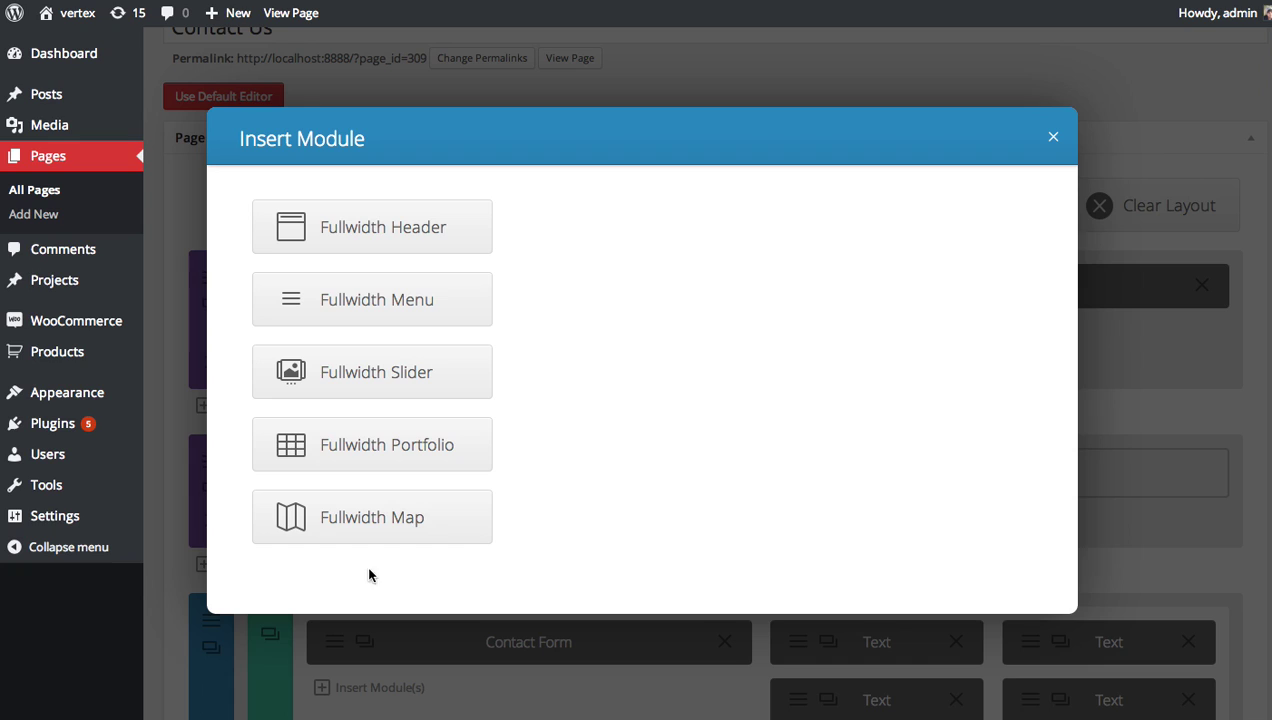
{"action": "left_click", "coordinate": [402, 528]}
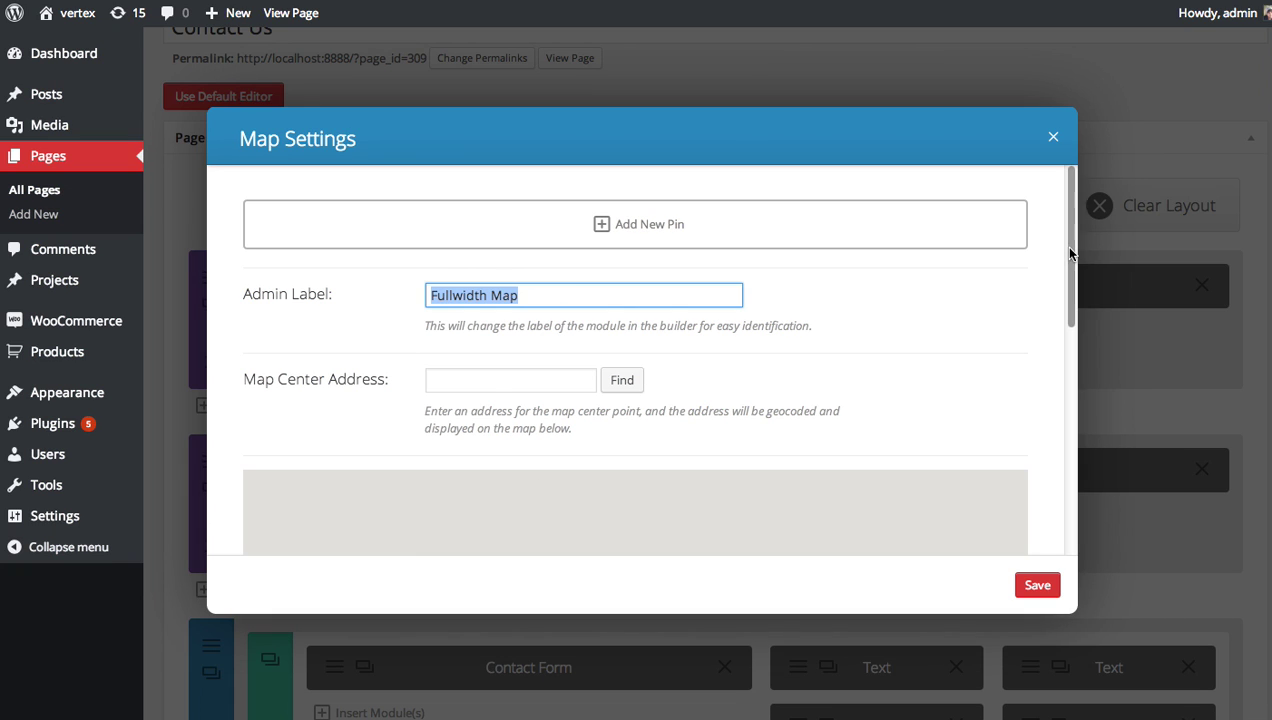
{"action": "left_click_drag", "start_coordinate": [1062, 245], "coordinate": [1062, 286]}
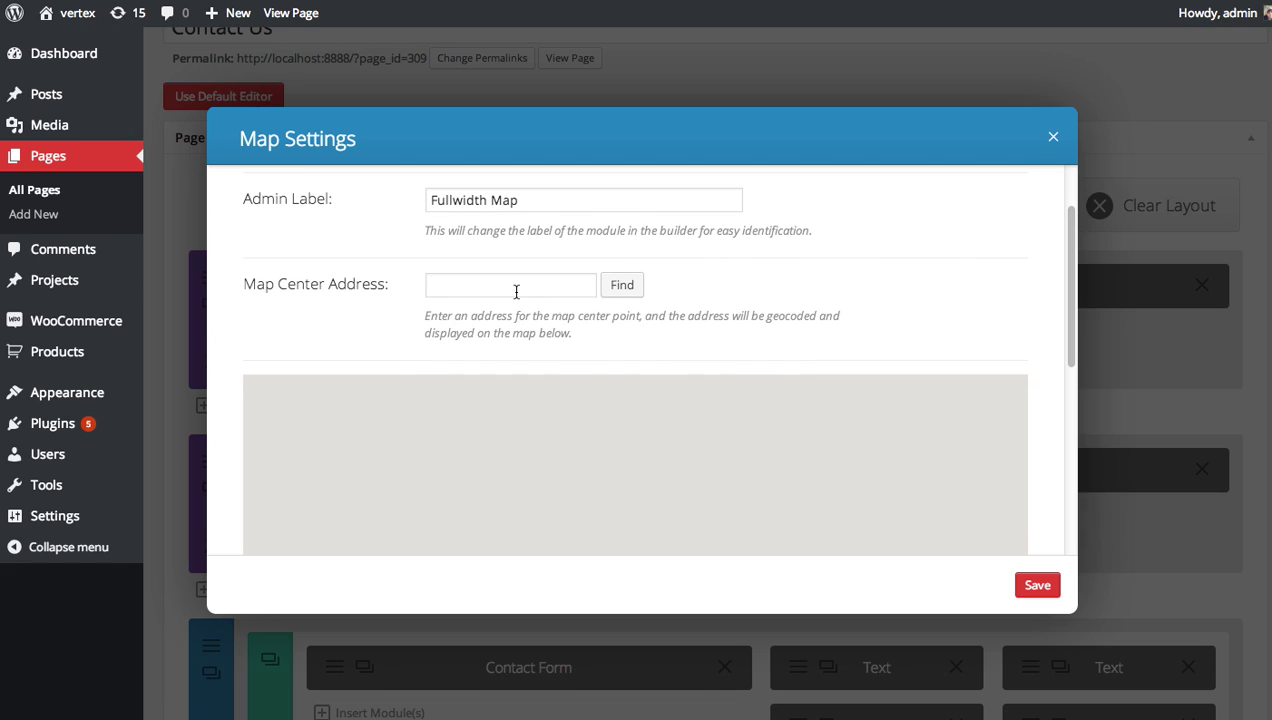
{"action": "left_click", "coordinate": [516, 291]}
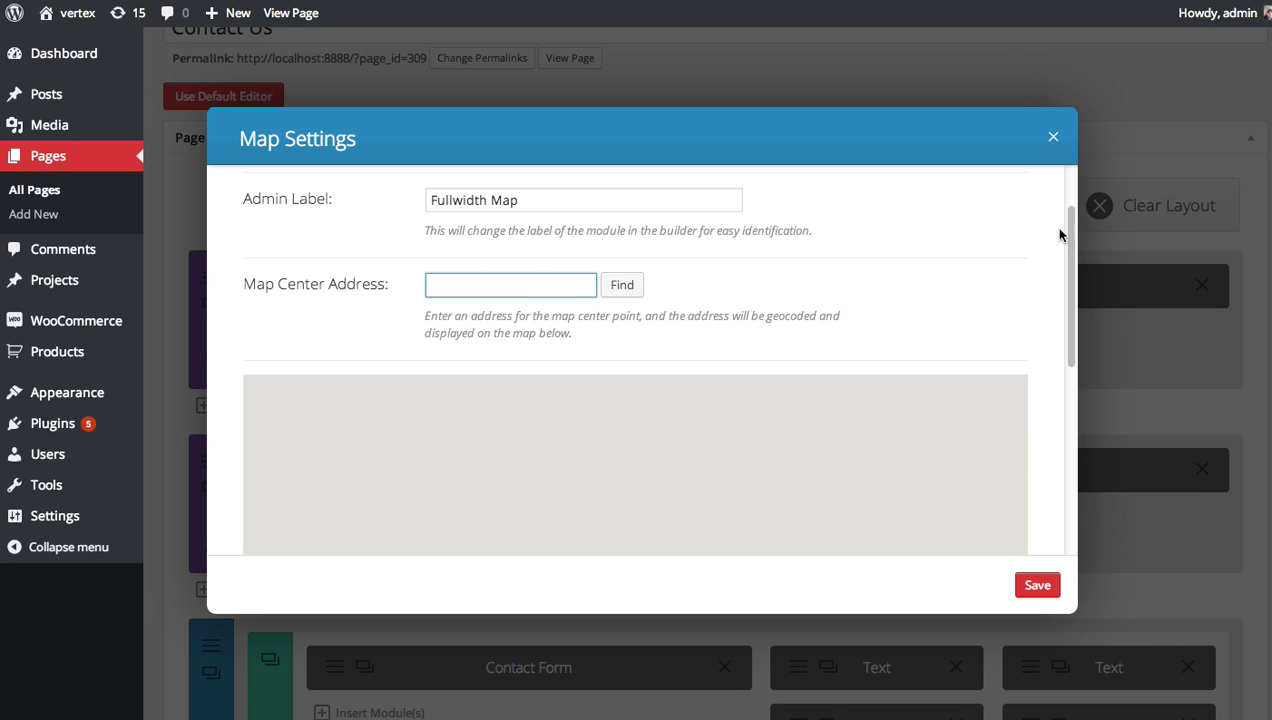
{"action": "mouse_move", "coordinate": [1073, 232]}
{"action": "left_mouse_down"}
{"action": "mouse_move", "coordinate": [1065, 322]}
{"action": "mouse_move", "coordinate": [1062, 238]}
{"action": "left_mouse_up"}
{"action": "left_click", "coordinate": [540, 266]}
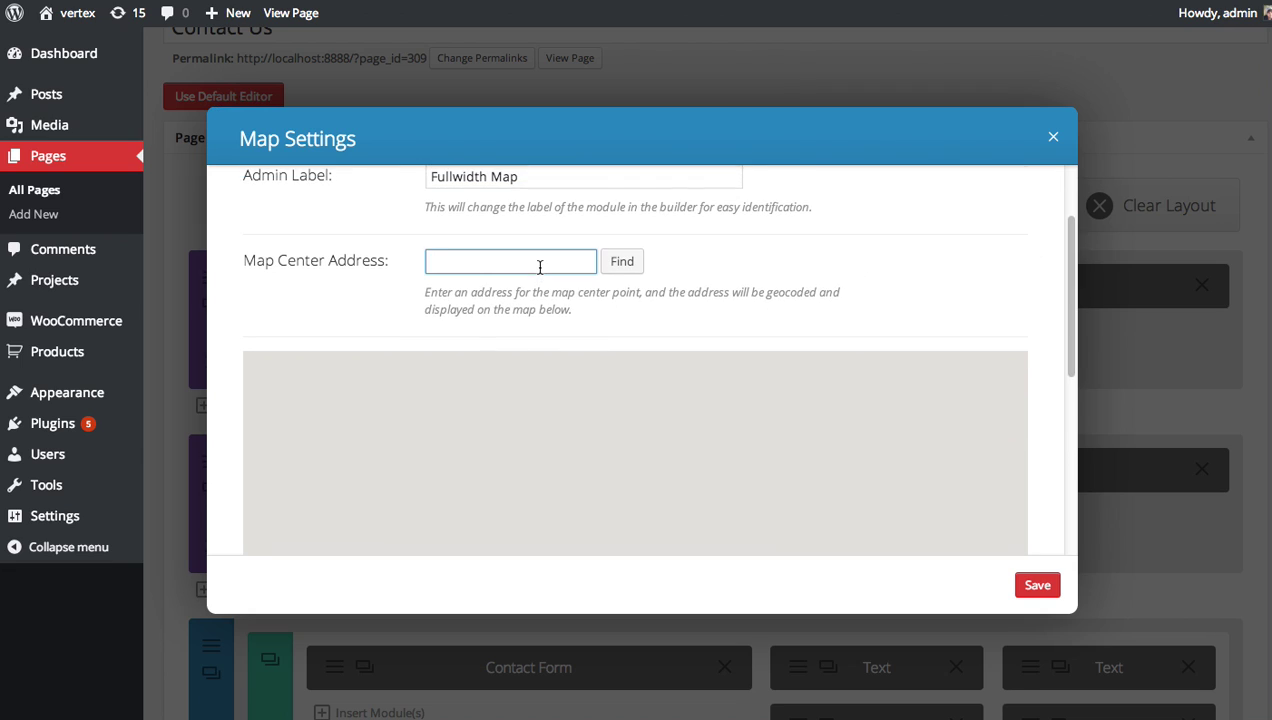
{"action": "type", "text": "San Francisco, CA"}
{"action": "left_click", "coordinate": [628, 262]}
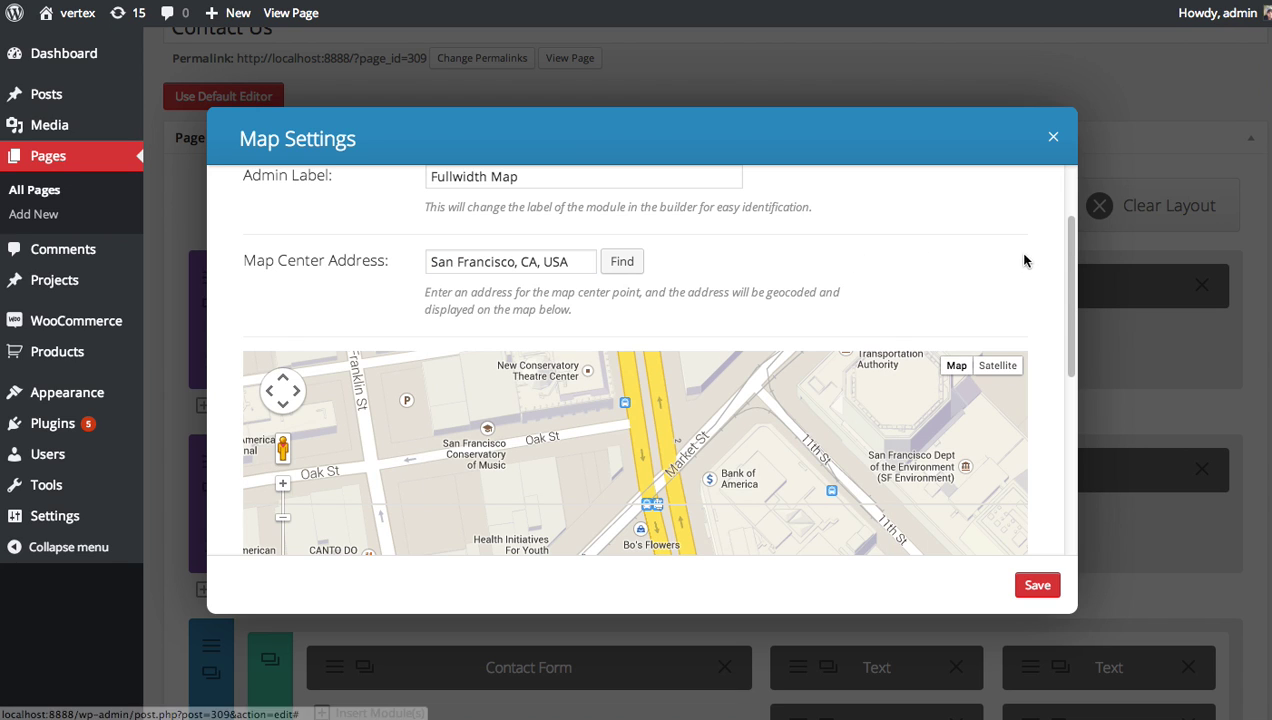
{"action": "mouse_move", "coordinate": [1072, 246]}
{"action": "left_mouse_down"}
{"action": "mouse_move", "coordinate": [1072, 359]}
{"action": "mouse_move", "coordinate": [1076, 259]}
{"action": "left_mouse_up"}
{"action": "scroll", "coordinate": [1076, 259], "scroll_direction": "up", "scroll_amount": 3}
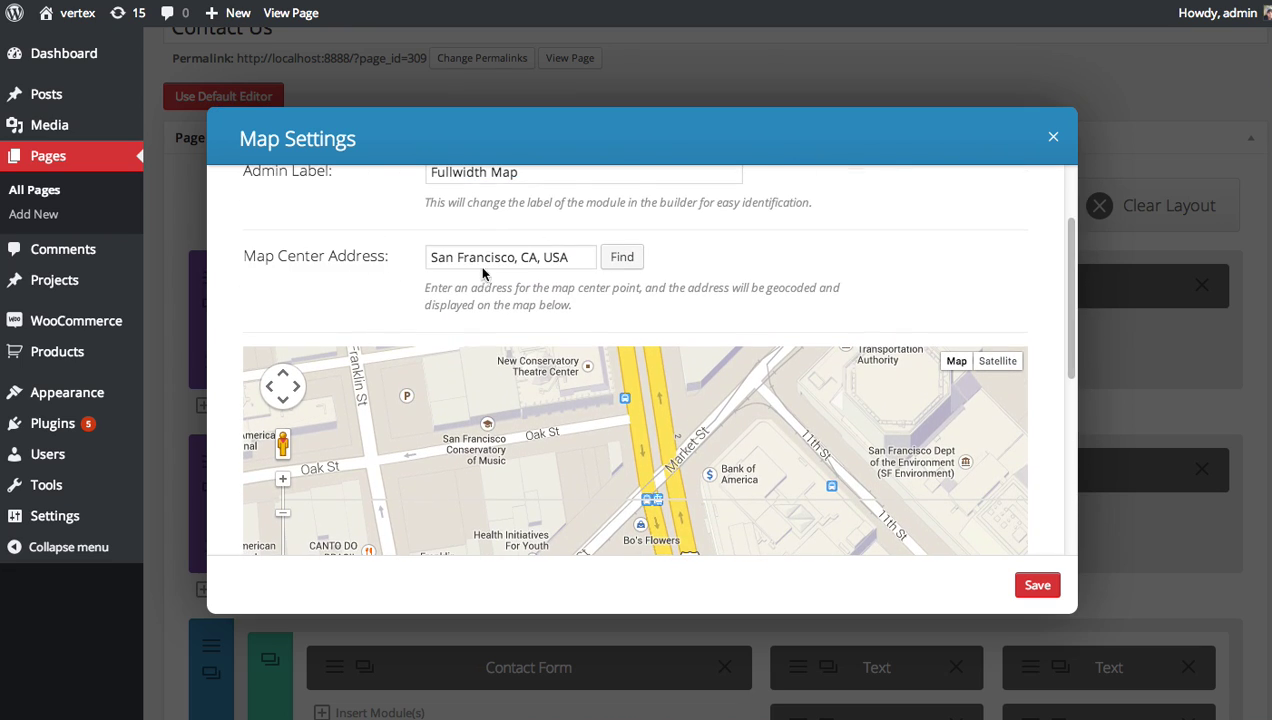
{"action": "left_click_drag", "start_coordinate": [1067, 276], "coordinate": [1077, 205]}
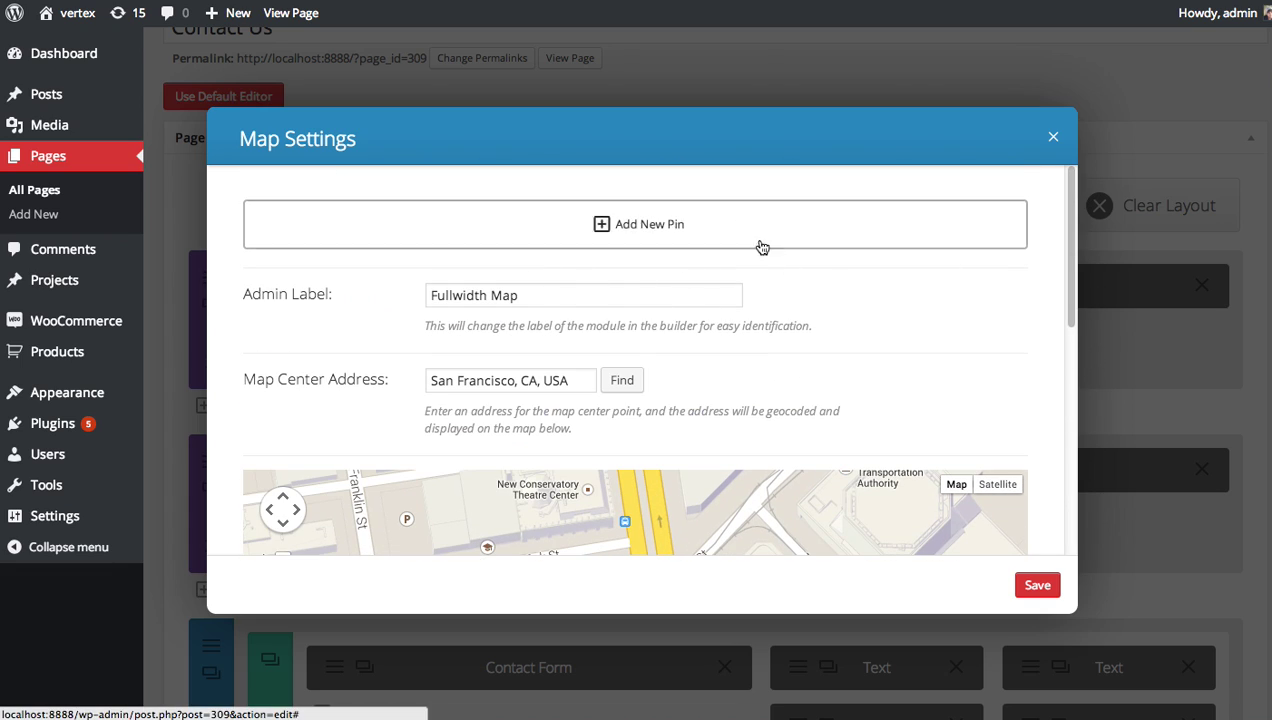
Add an 'Our Office' pin at 1233 Howard Street, San Francisco, noting it's open 7 days a week
{"action": "left_click", "coordinate": [652, 223]}
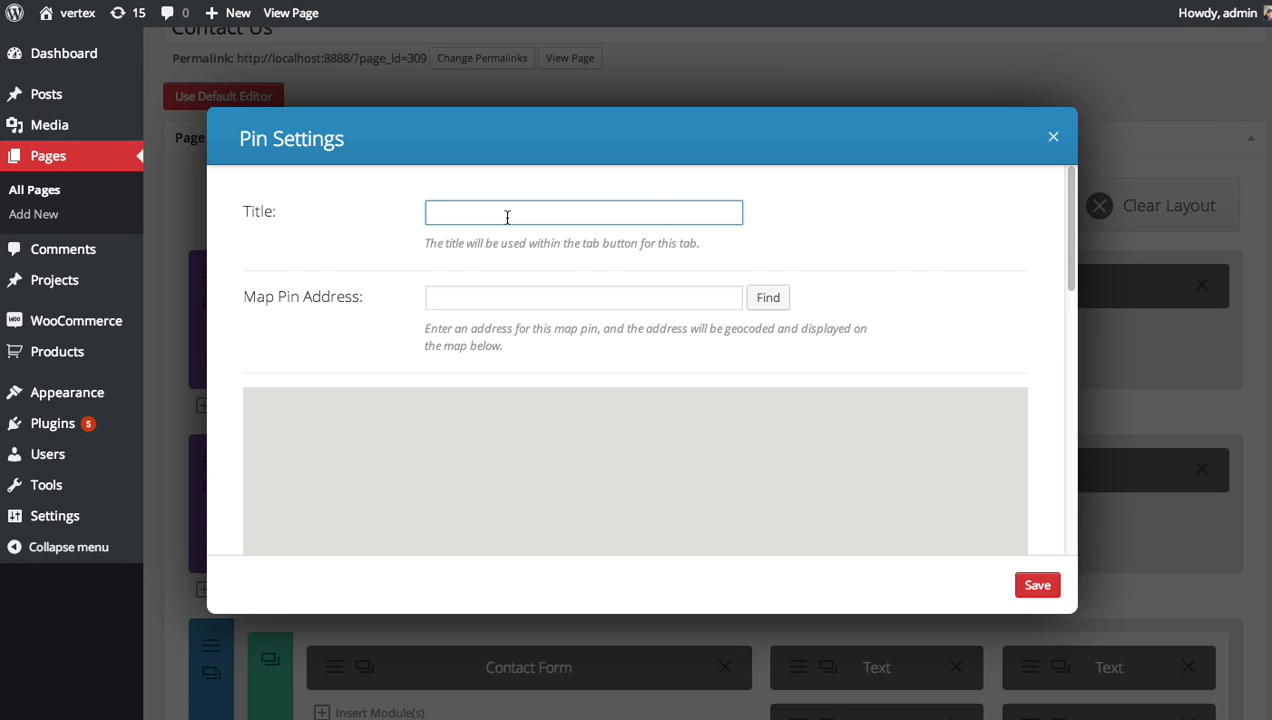
{"action": "type", "text": "Our Office"}
{"action": "left_click", "coordinate": [563, 297]}
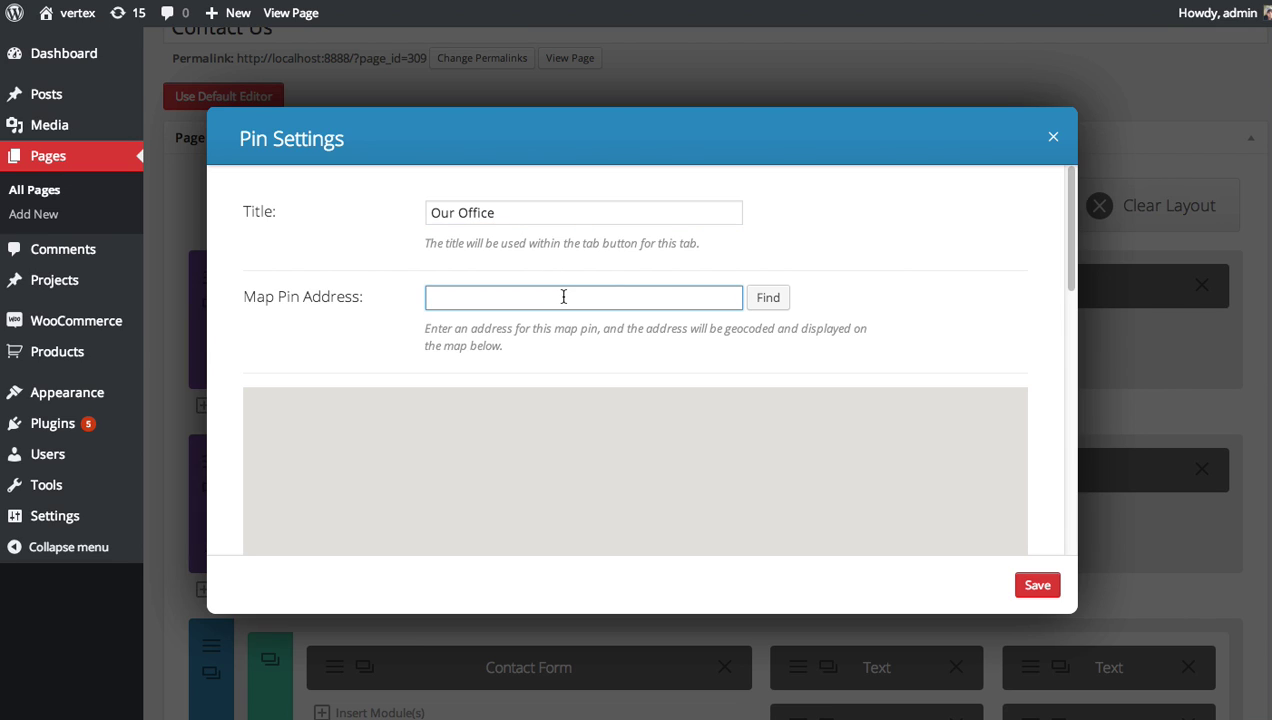
{"action": "type", "text": "1233, Howard Street,"}
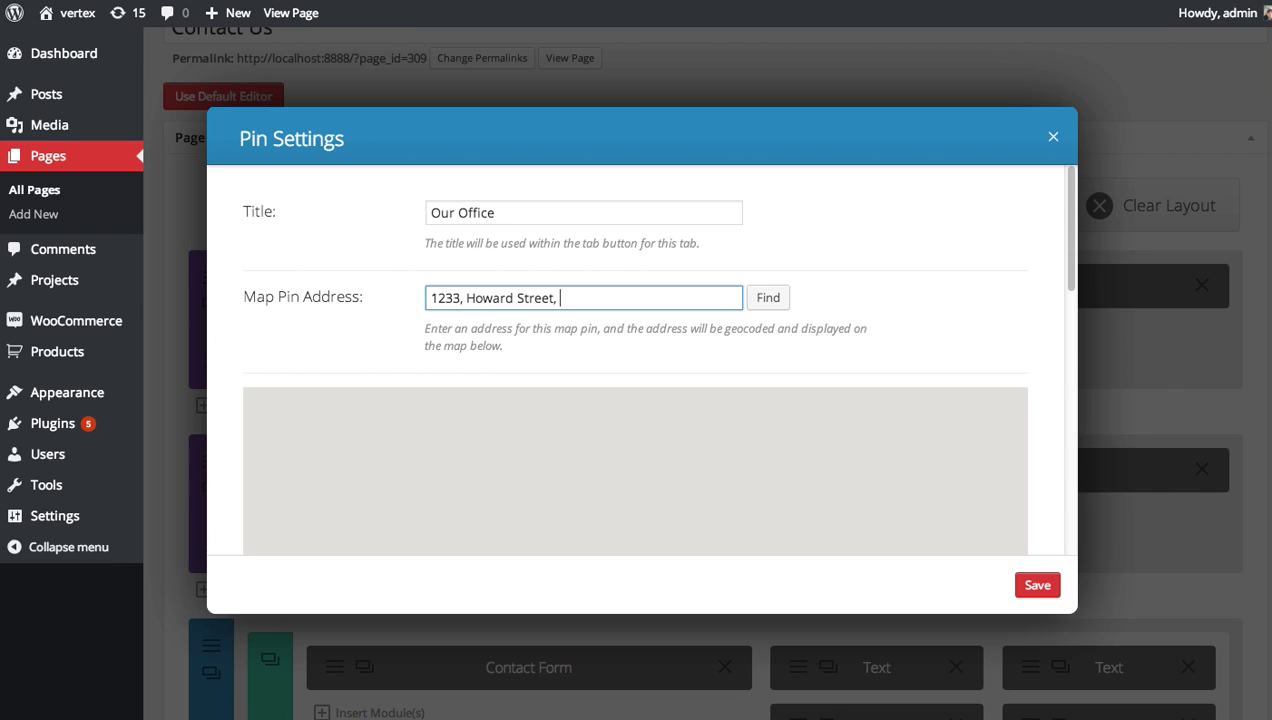
{"action": "type", "text": " San Francisco"}
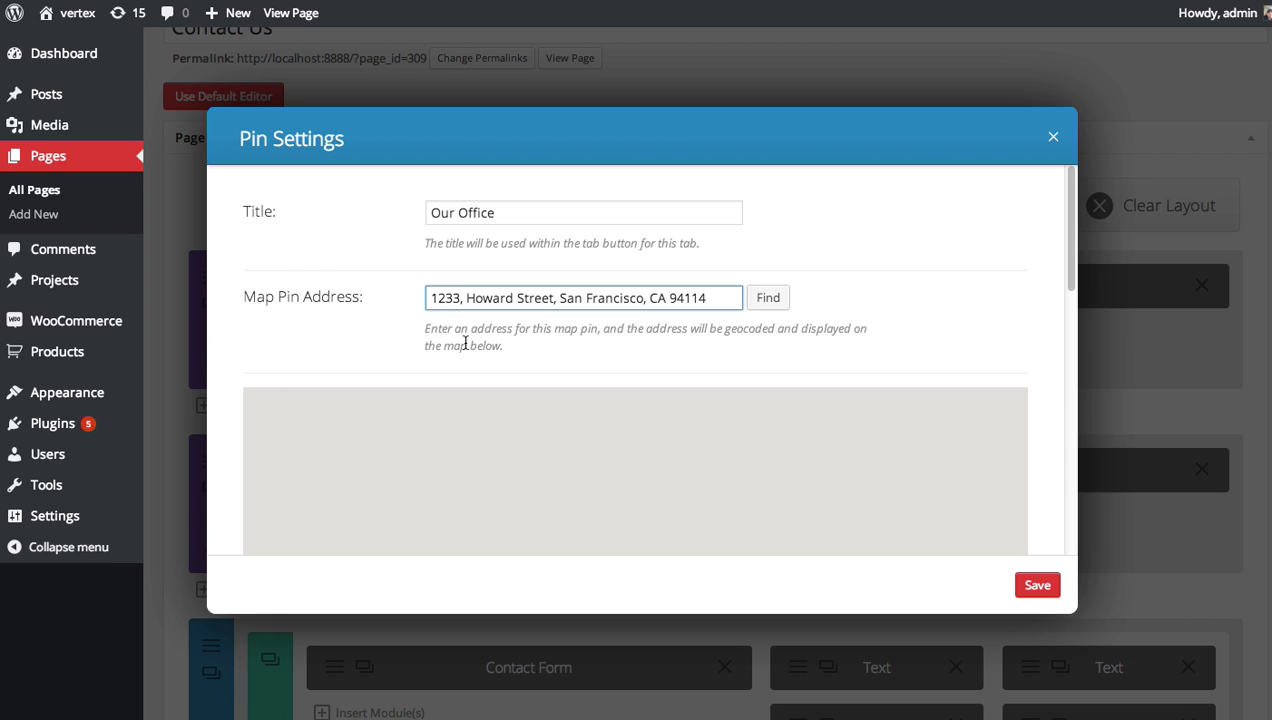
{"action": "left_click", "coordinate": [771, 302]}
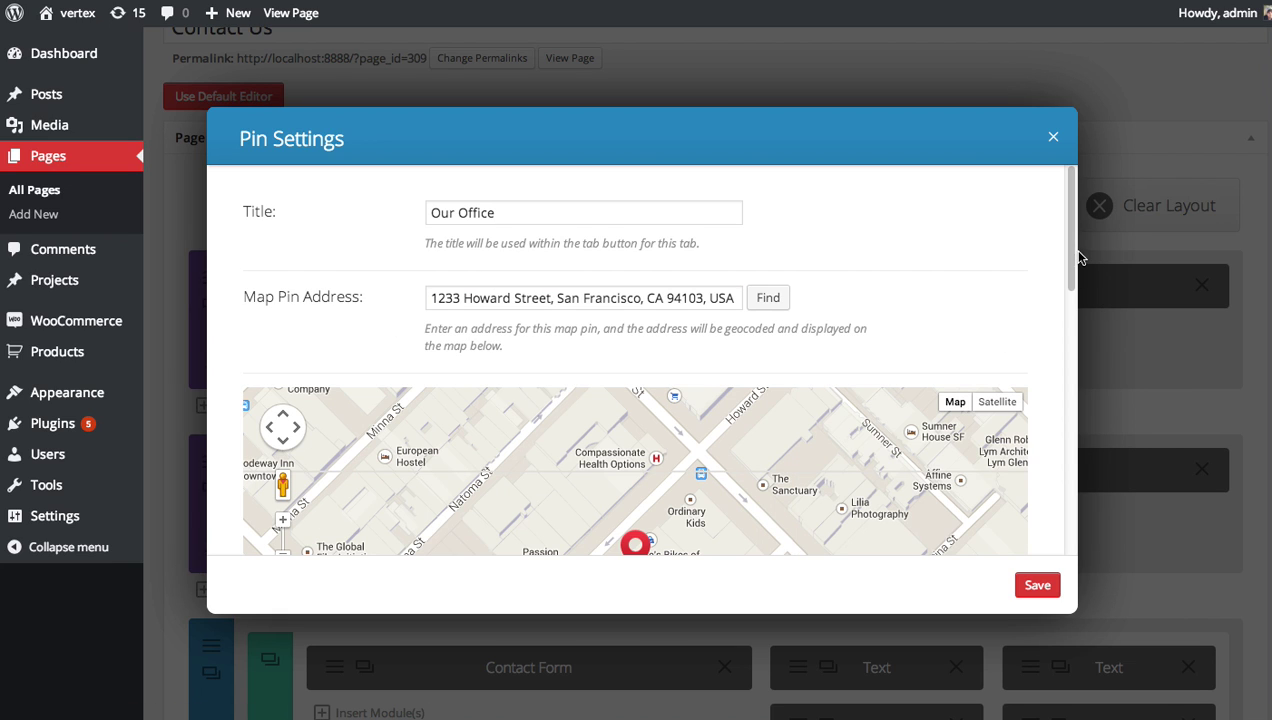
{"action": "left_click_drag", "start_coordinate": [1073, 258], "coordinate": [1073, 332]}
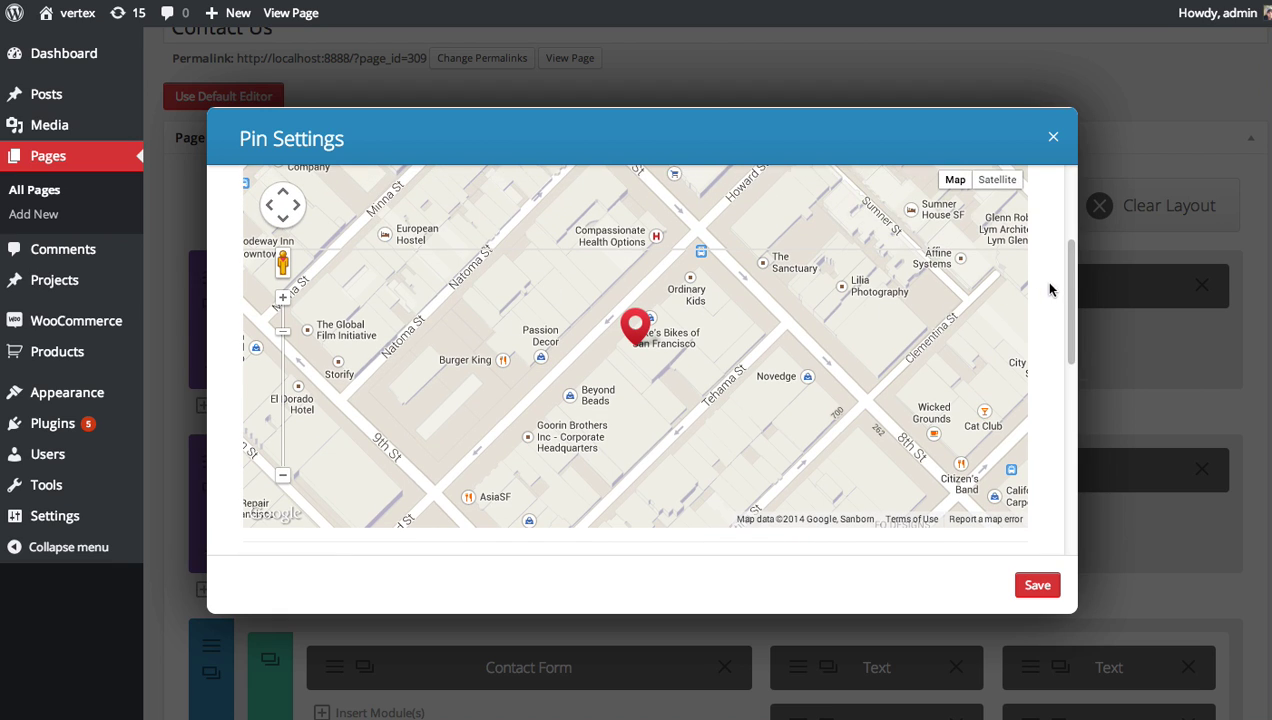
{"action": "left_click_drag", "start_coordinate": [1072, 280], "coordinate": [1051, 395]}
{"action": "left_click", "coordinate": [534, 420]}
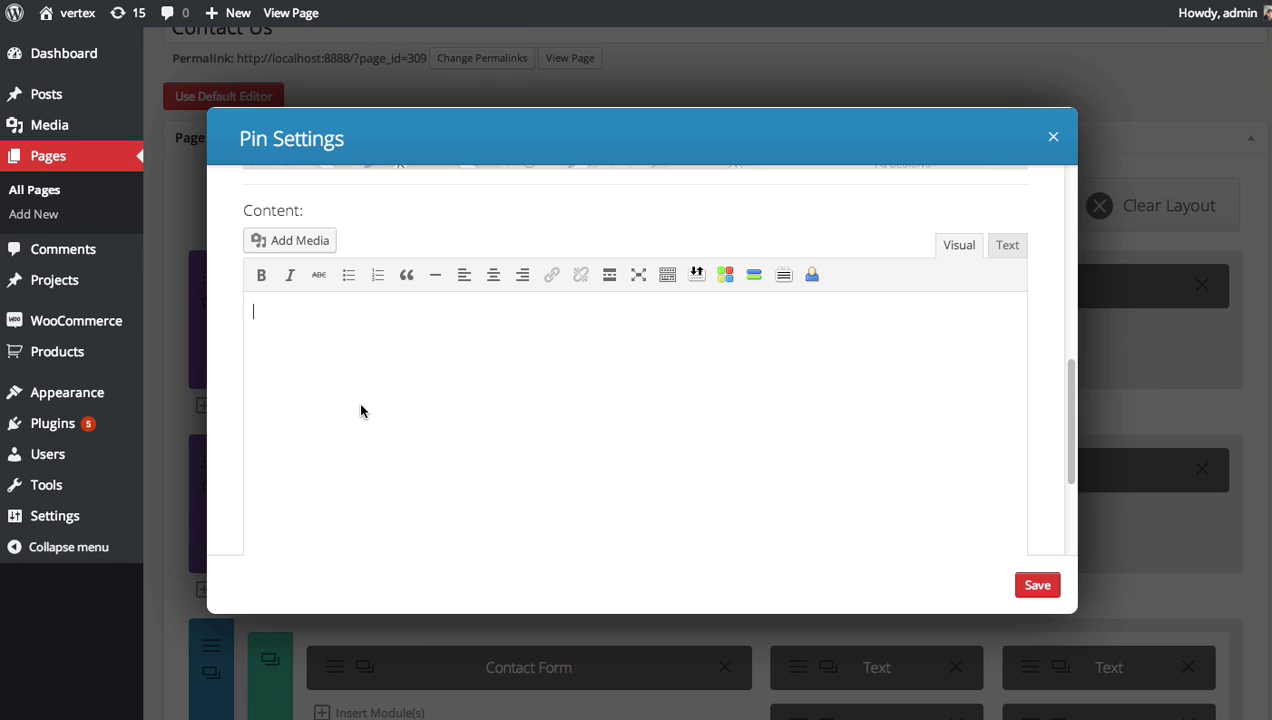
{"action": "type", "text": "This is our office, we are open "}
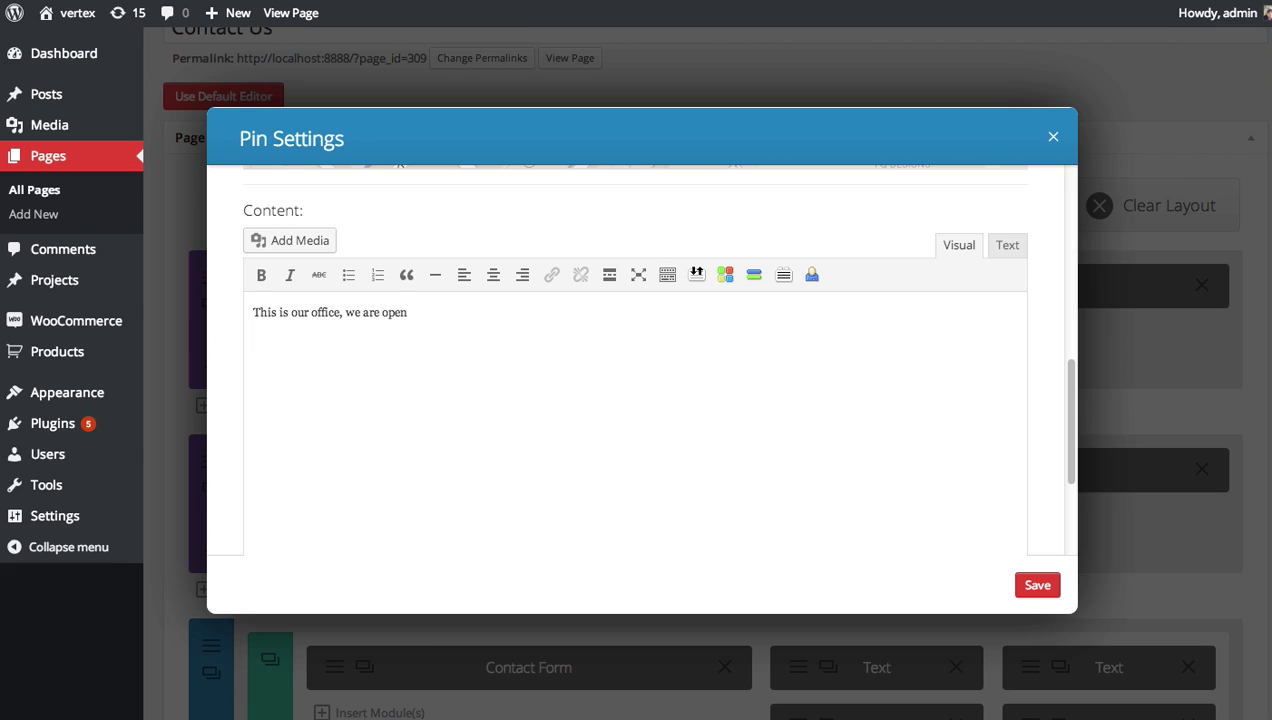
{"action": "type", "text": "7 days a week. Please stop by!"}
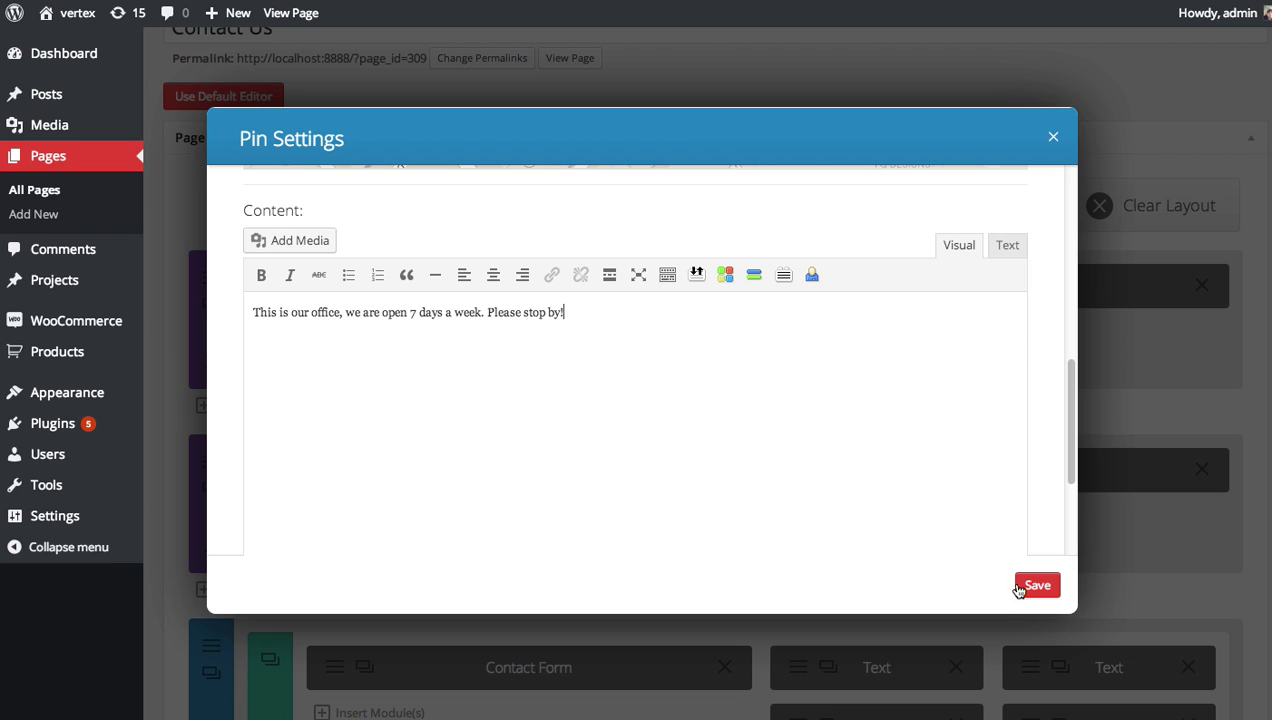
{"action": "left_click", "coordinate": [1030, 587]}
Save the map settings and publish the updated Contact Us page
{"action": "left_click_drag", "start_coordinate": [1064, 209], "coordinate": [1077, 321]}
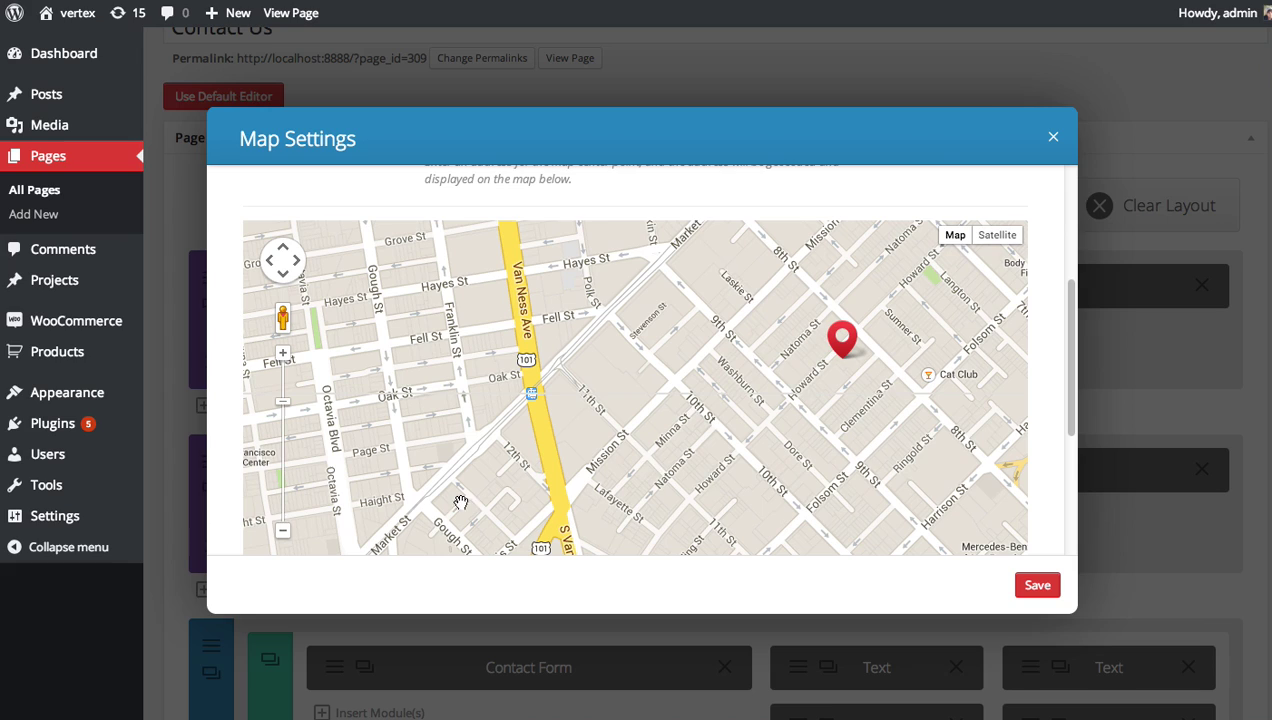
{"action": "left_click", "coordinate": [1039, 587]}
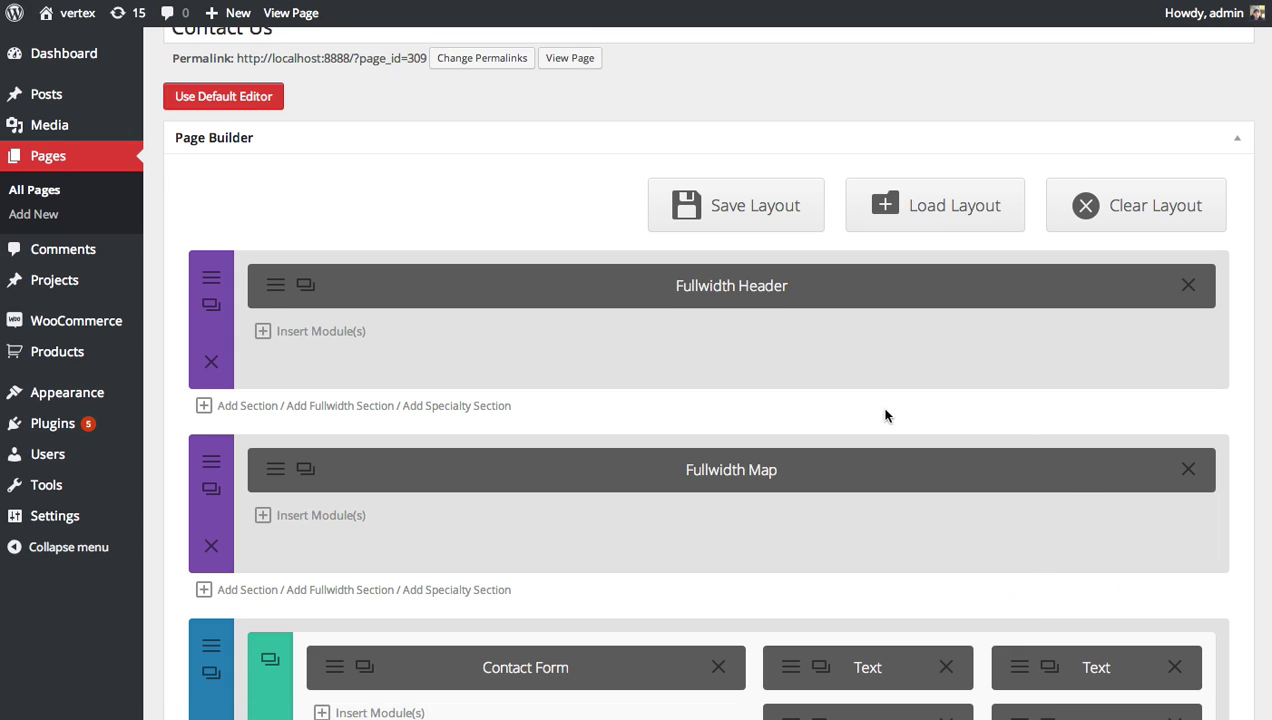
{"action": "scroll", "coordinate": [1070, 312], "scroll_direction": "down", "scroll_amount": 10}
{"action": "left_click", "coordinate": [1220, 343]}
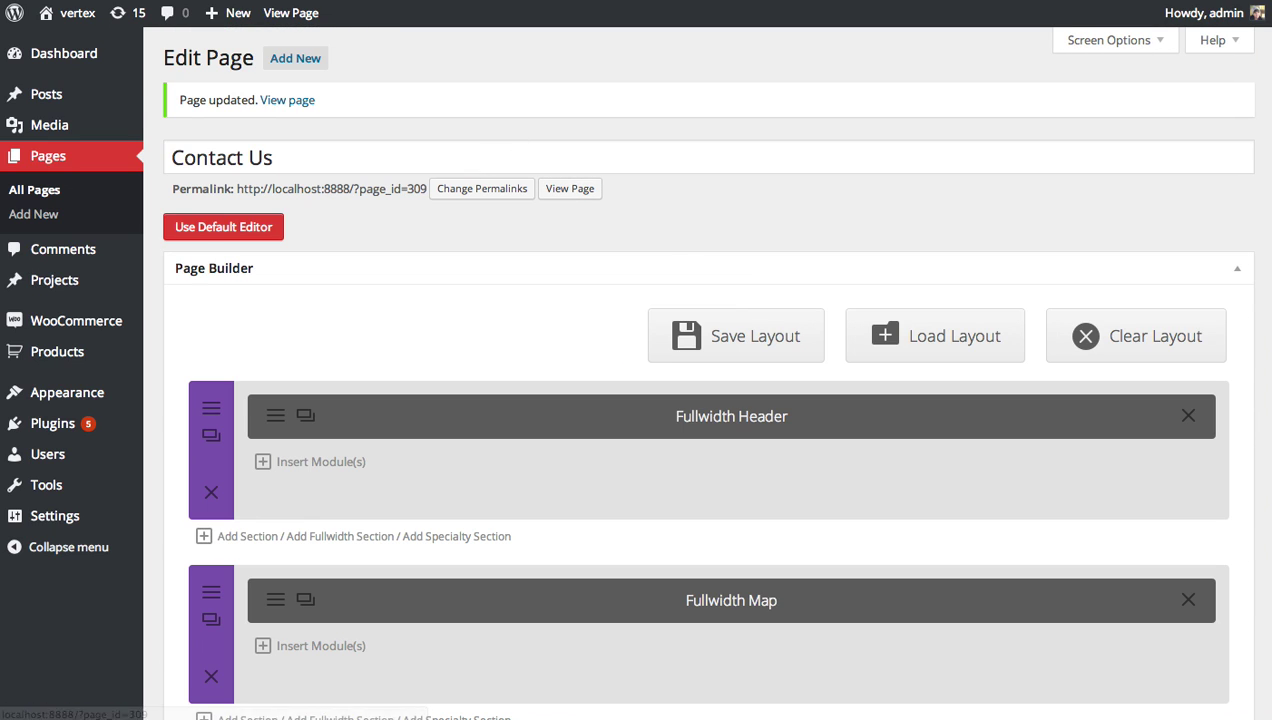
{"action": "left_click", "coordinate": [290, 13]}
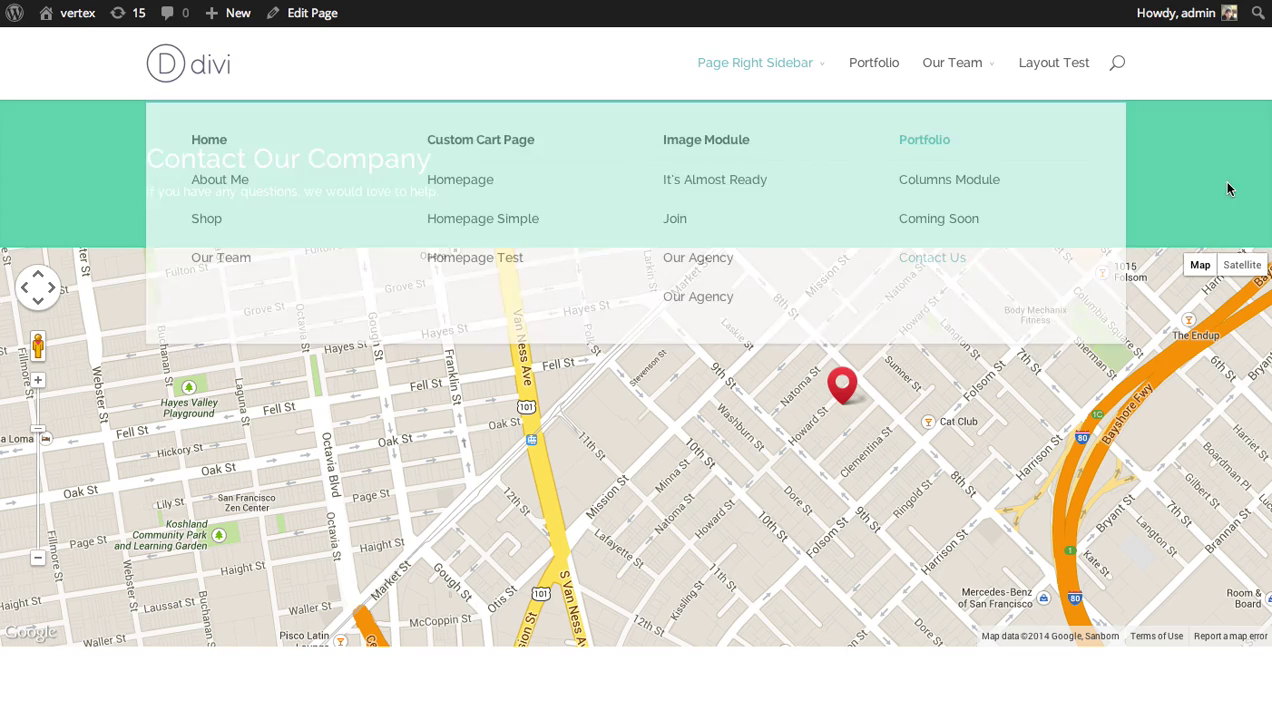
{"action": "scroll", "coordinate": [636, 400], "scroll_direction": "down", "scroll_amount": 6}
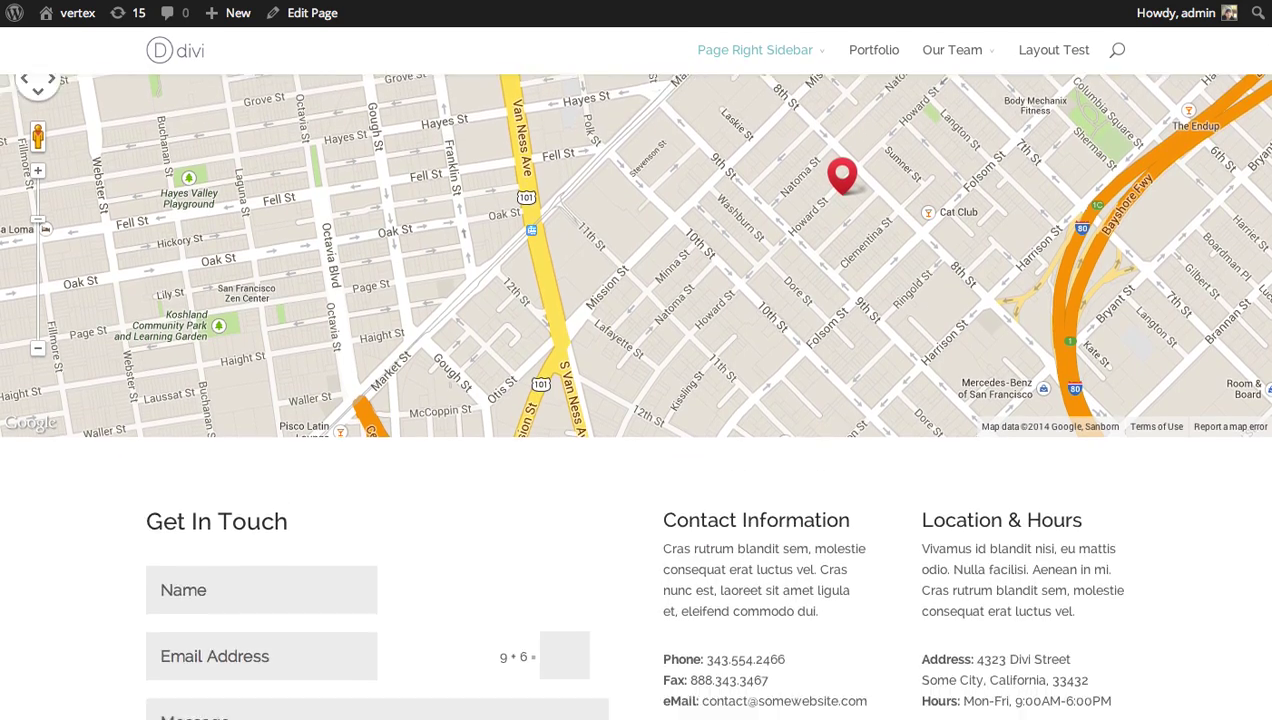
{"action": "scroll", "coordinate": [636, 400], "scroll_direction": "up", "scroll_amount": 4}
{"action": "scroll", "coordinate": [730, 268], "scroll_direction": "up", "scroll_amount": 3}
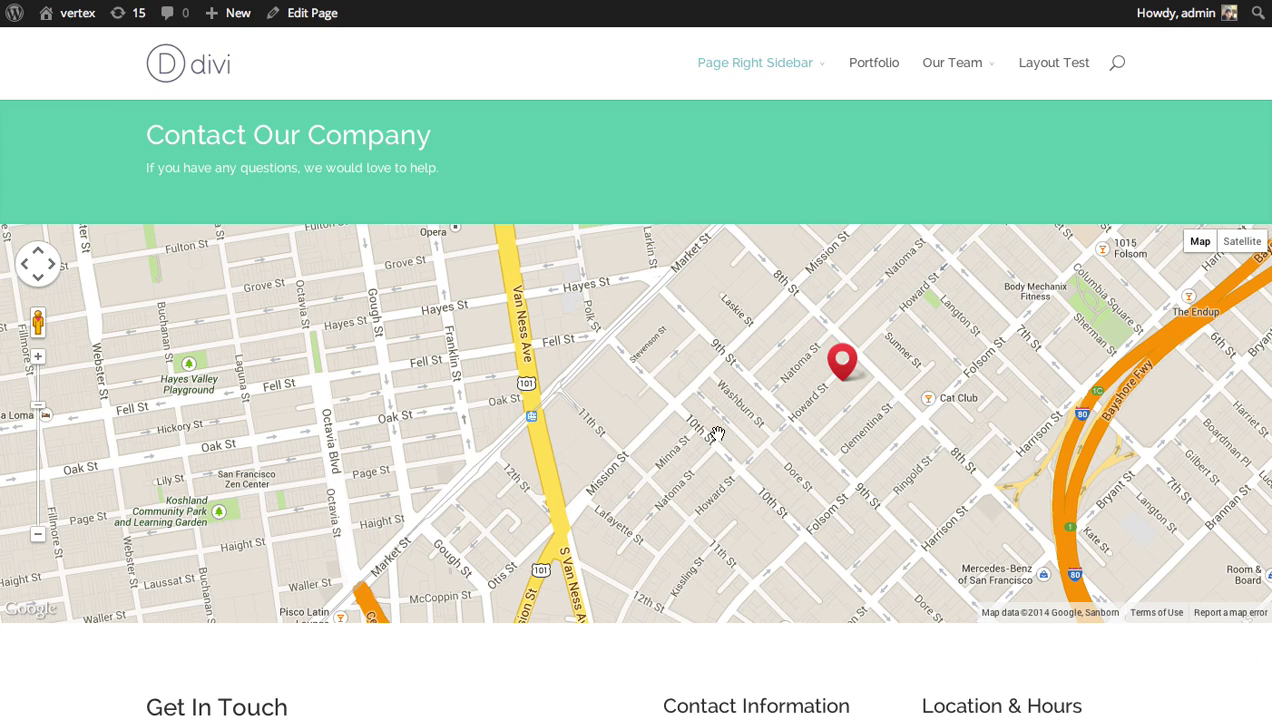
{"action": "left_click", "coordinate": [843, 371]}
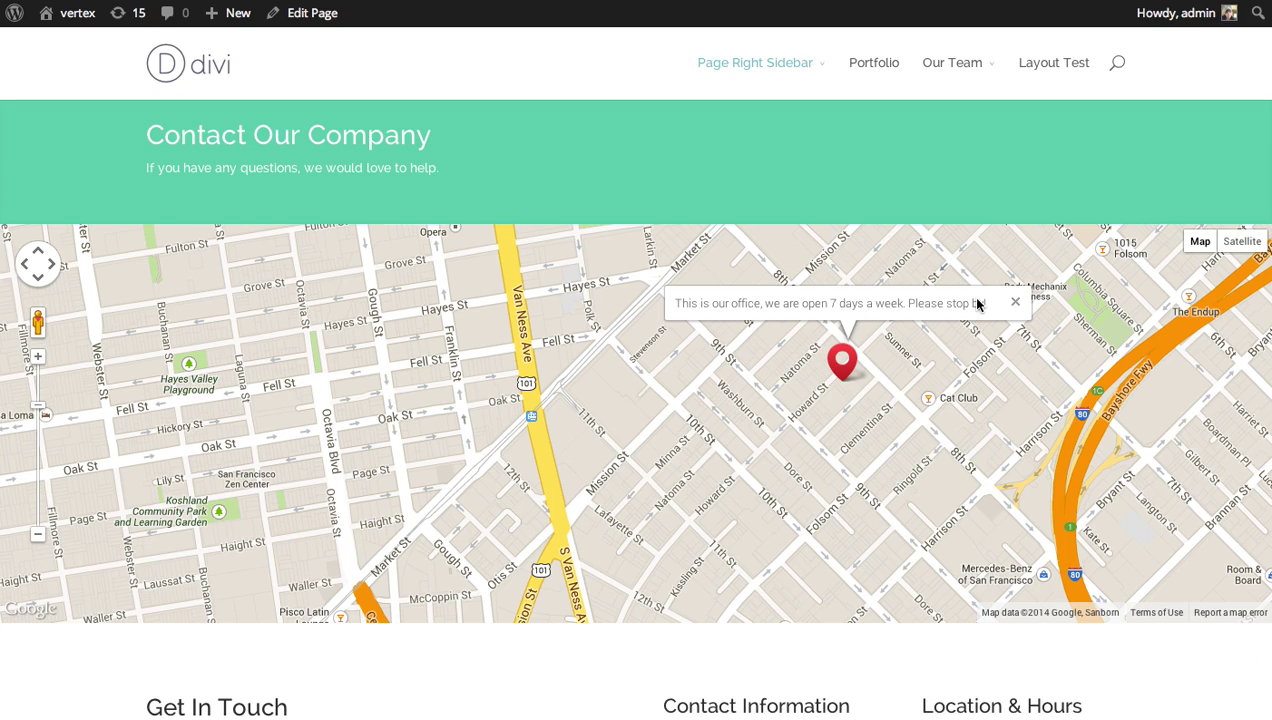
{"action": "left_click", "coordinate": [1015, 302]}
{"action": "mouse_move", "coordinate": [1234, 242]}
{"action": "scroll", "coordinate": [1234, 242], "scroll_direction": "down", "scroll_amount": 1}
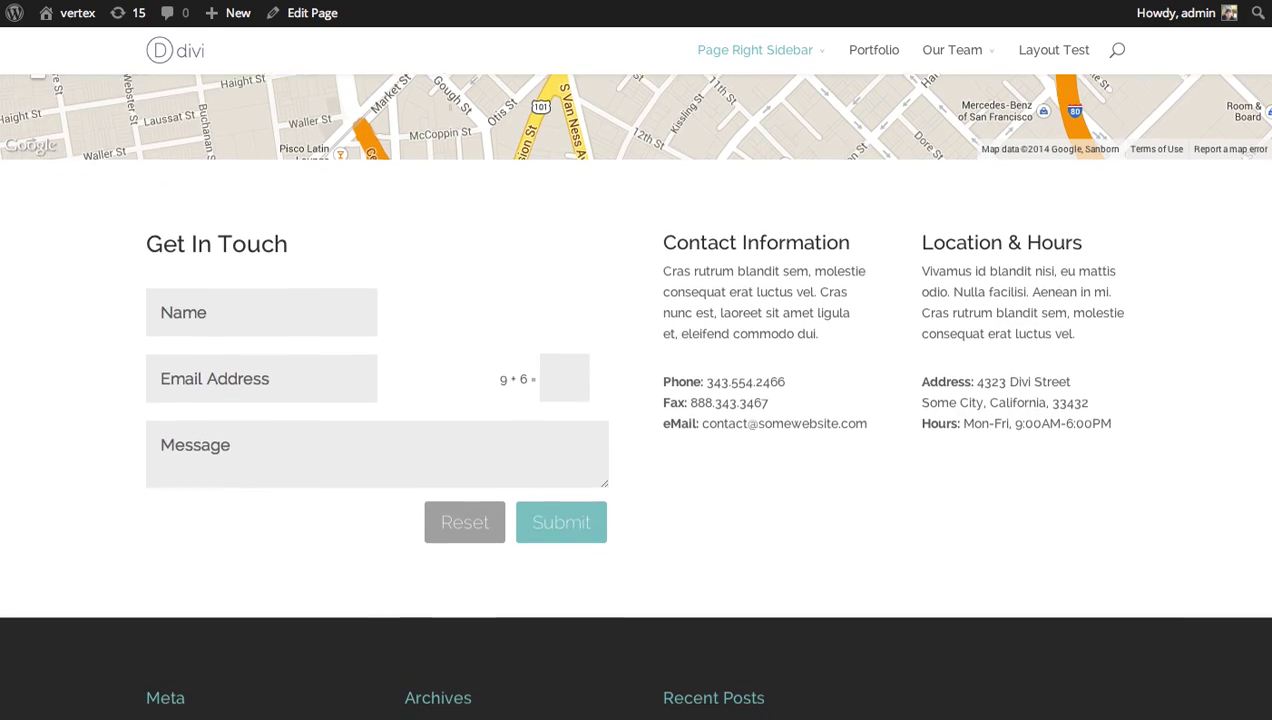
{"action": "scroll", "coordinate": [636, 380], "scroll_direction": "up", "scroll_amount": 1}
{"action": "scroll", "coordinate": [636, 380], "scroll_direction": "down", "scroll_amount": 3}
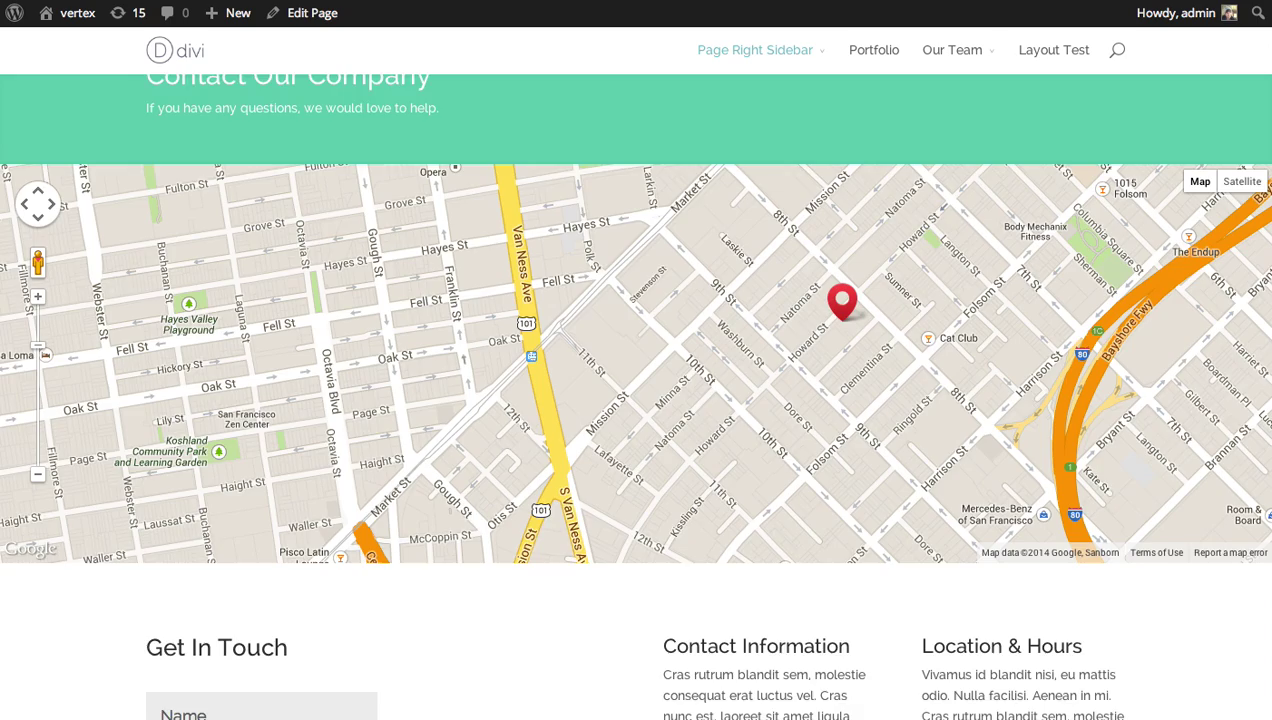
{"action": "scroll", "coordinate": [636, 380], "scroll_direction": "down", "scroll_amount": 1}
{"action": "scroll", "coordinate": [636, 380], "scroll_direction": "up", "scroll_amount": 3}
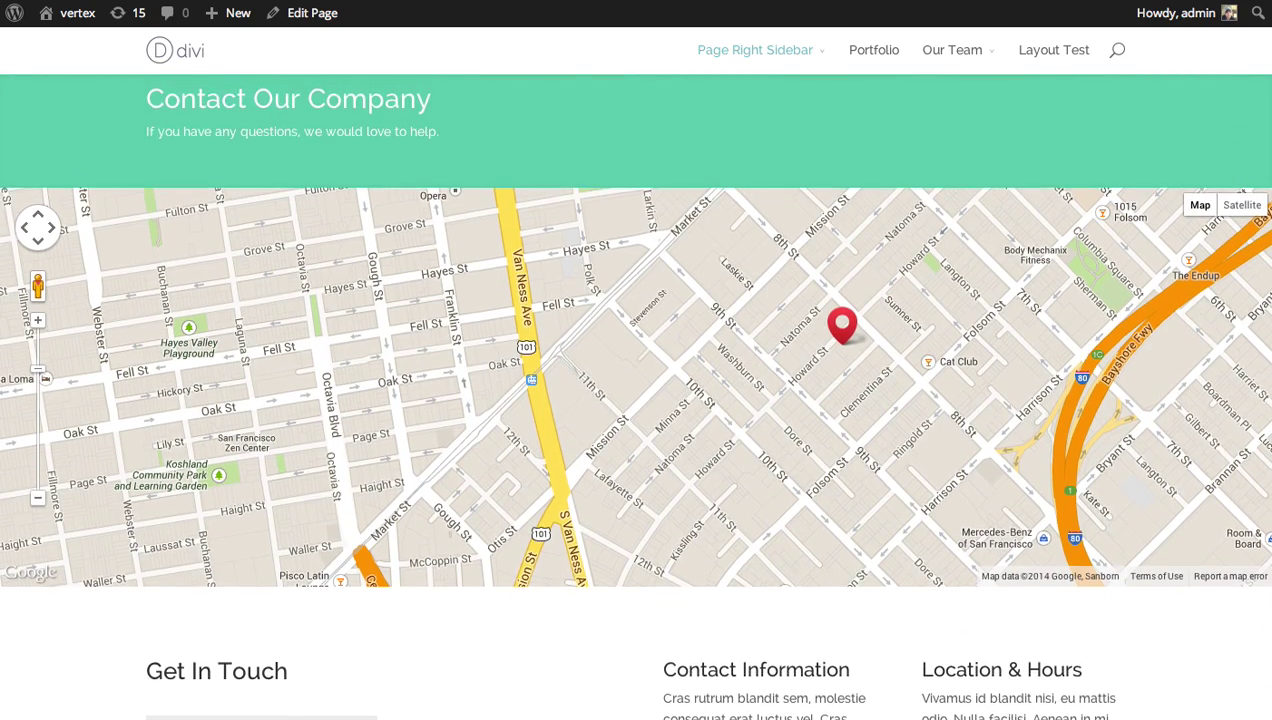
{"action": "scroll", "coordinate": [636, 380], "scroll_direction": "down", "scroll_amount": 3}
{"action": "scroll", "coordinate": [656, 292], "scroll_direction": "down", "scroll_amount": 3}
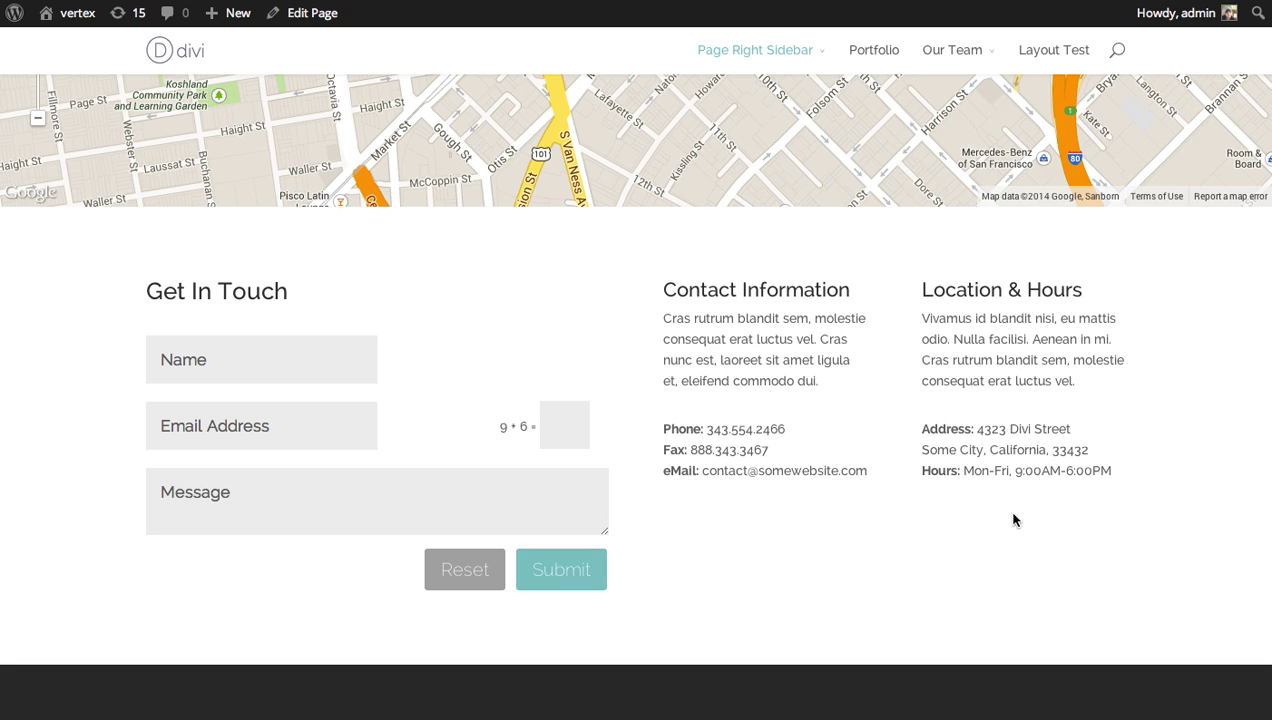
Delete the fullwidth map section and the four Text modules in the middle and right columns
{"action": "scroll", "coordinate": [915, 275], "scroll_direction": "up", "scroll_amount": 3}
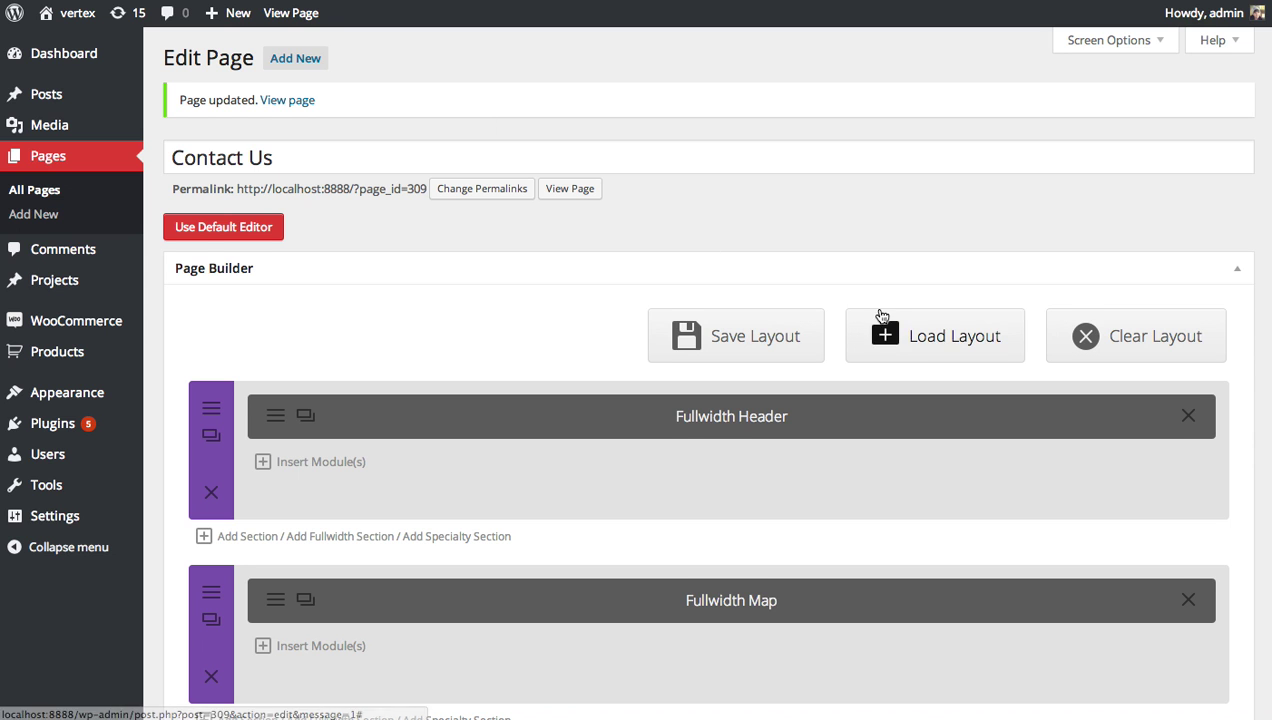
{"action": "scroll", "coordinate": [610, 454], "scroll_direction": "down", "scroll_amount": 2}
{"action": "scroll", "coordinate": [245, 530], "scroll_direction": "down", "scroll_amount": 5}
{"action": "scroll", "coordinate": [229, 332], "scroll_direction": "up", "scroll_amount": 3}
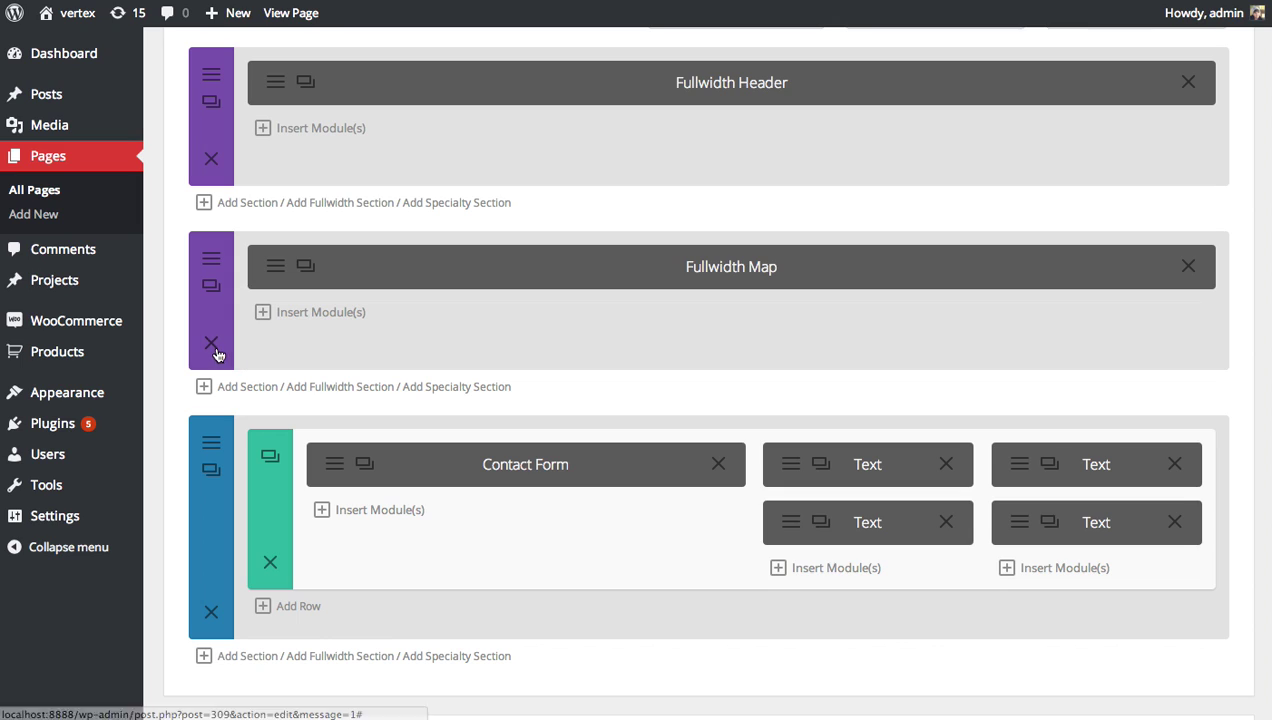
{"action": "left_click", "coordinate": [211, 345]}
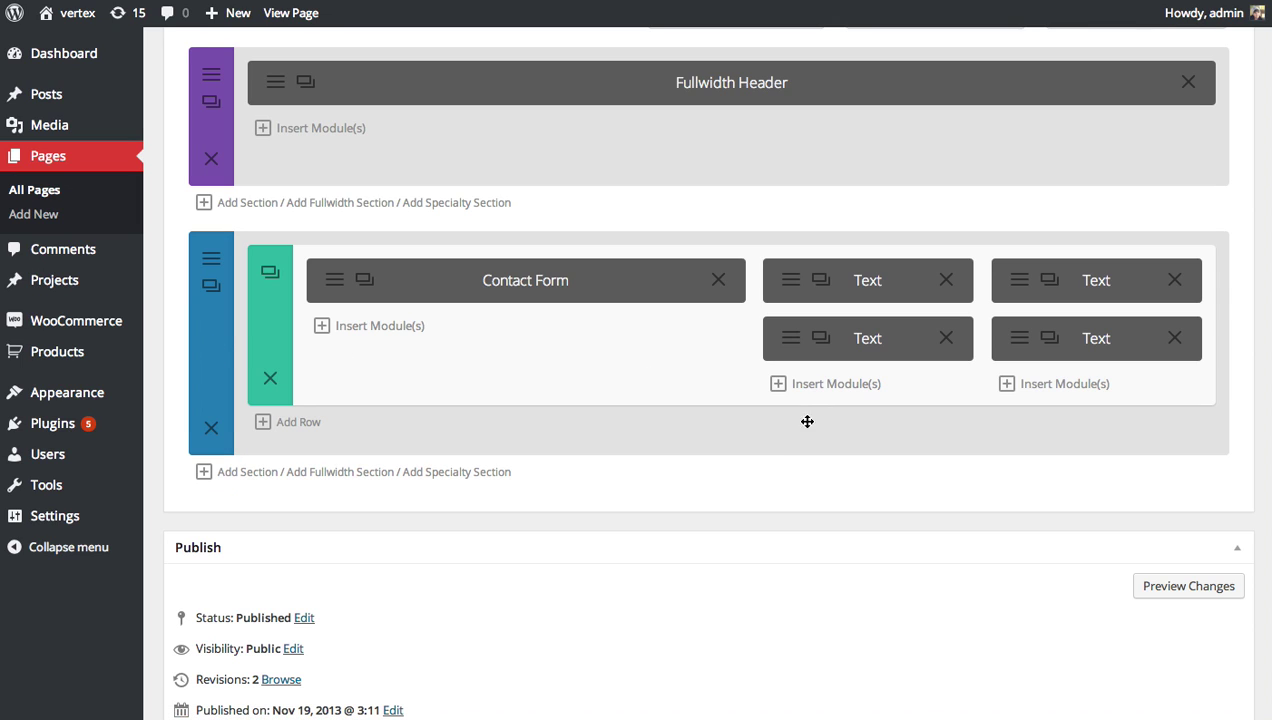
{"action": "left_click", "coordinate": [947, 341]}
{"action": "left_click", "coordinate": [948, 283]}
{"action": "left_click", "coordinate": [1176, 282]}
{"action": "left_click", "coordinate": [1176, 282]}
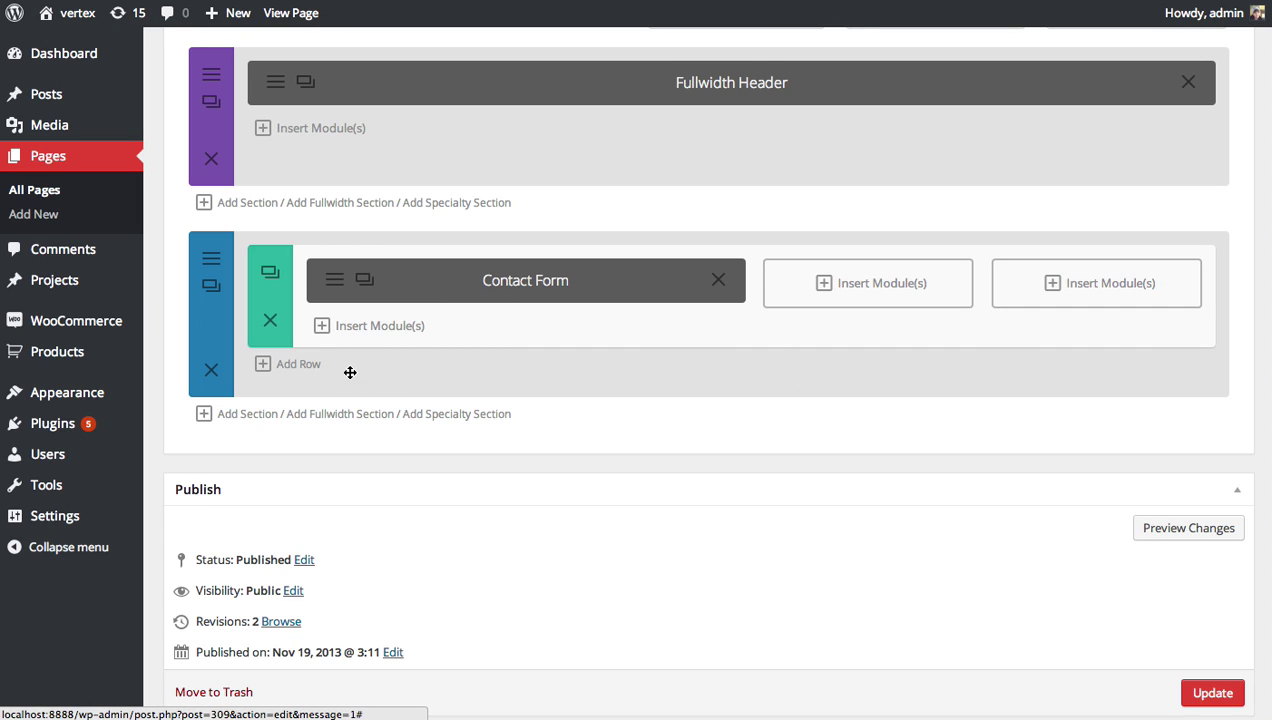
Add a 1/2 + 1/2 row, move the Contact Form into its left half, and delete the old row
{"action": "left_click", "coordinate": [295, 364]}
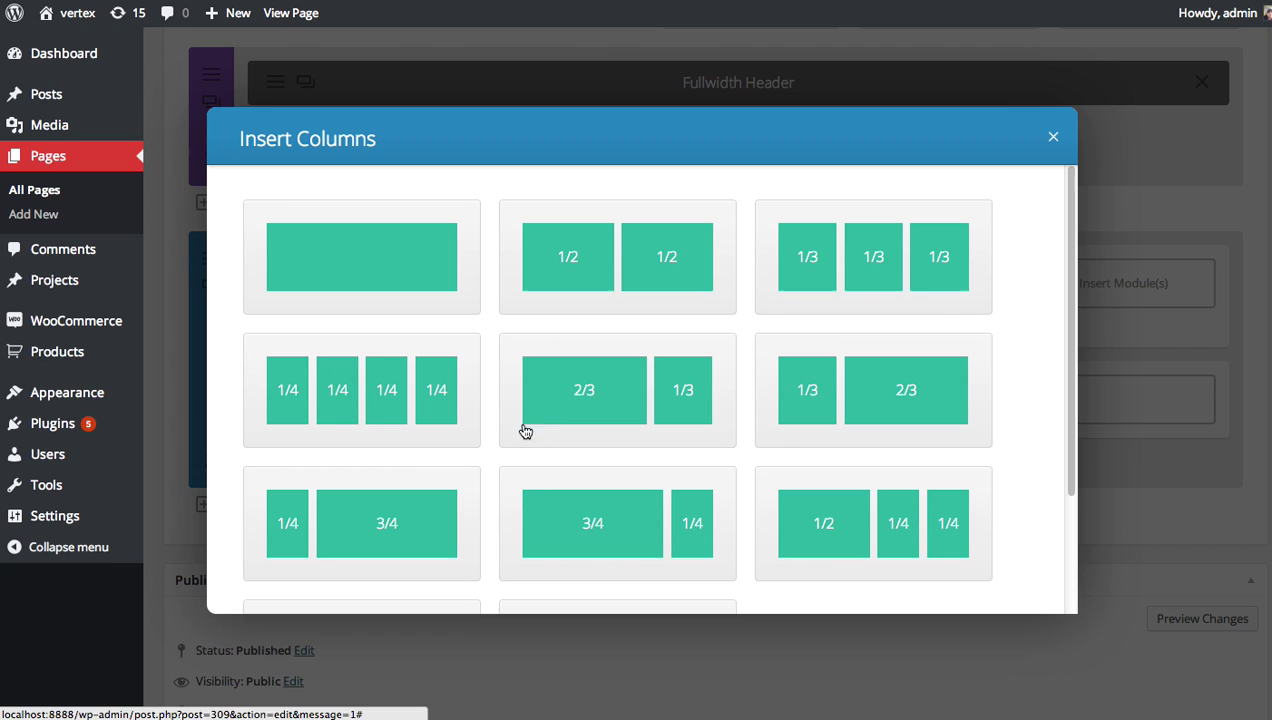
{"action": "left_click", "coordinate": [627, 270]}
{"action": "left_click_drag", "start_coordinate": [557, 288], "coordinate": [517, 391]}
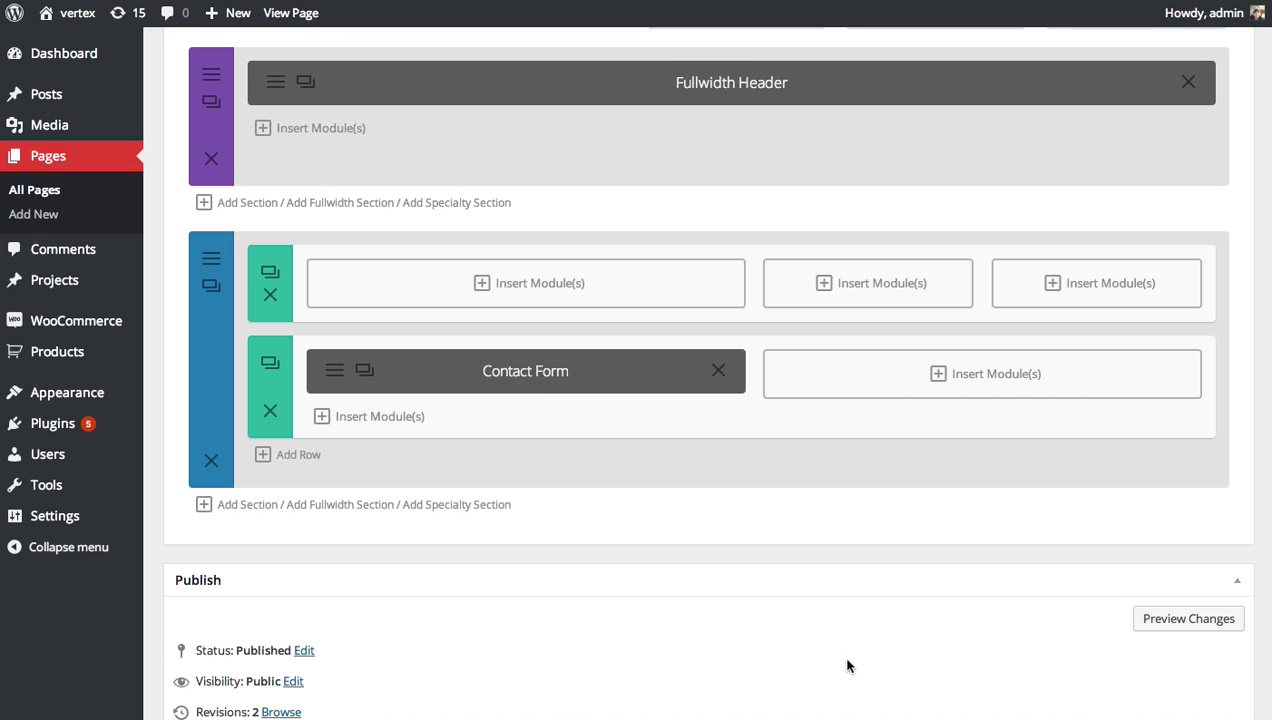
{"action": "left_click", "coordinate": [269, 295]}
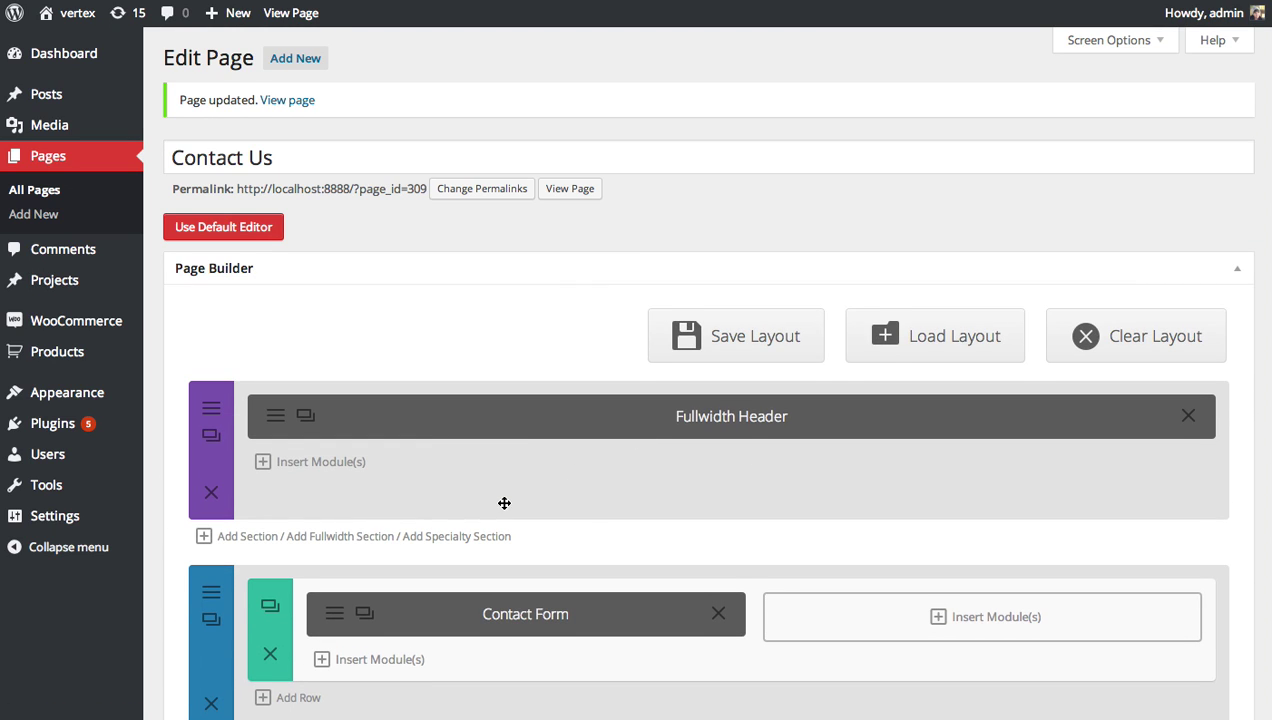
{"action": "scroll", "coordinate": [542, 500], "scroll_direction": "down", "scroll_amount": 1}
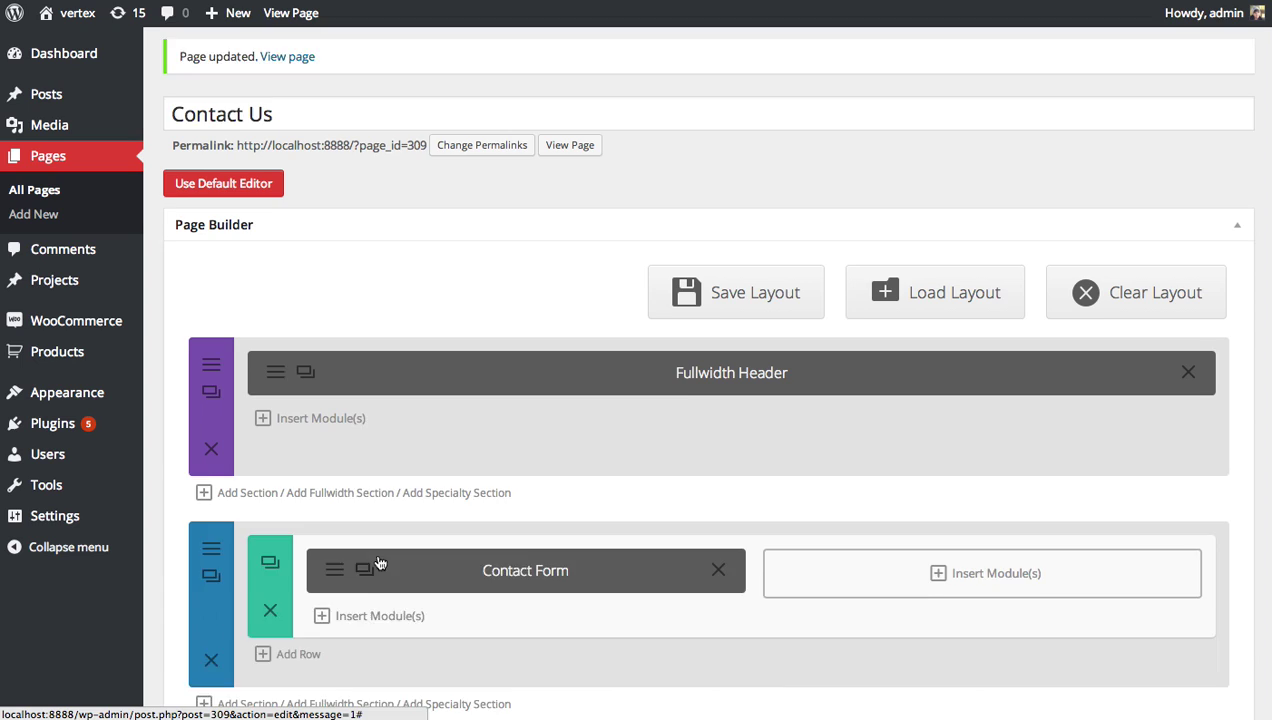
{"action": "scroll", "coordinate": [379, 563], "scroll_direction": "down", "scroll_amount": 2}
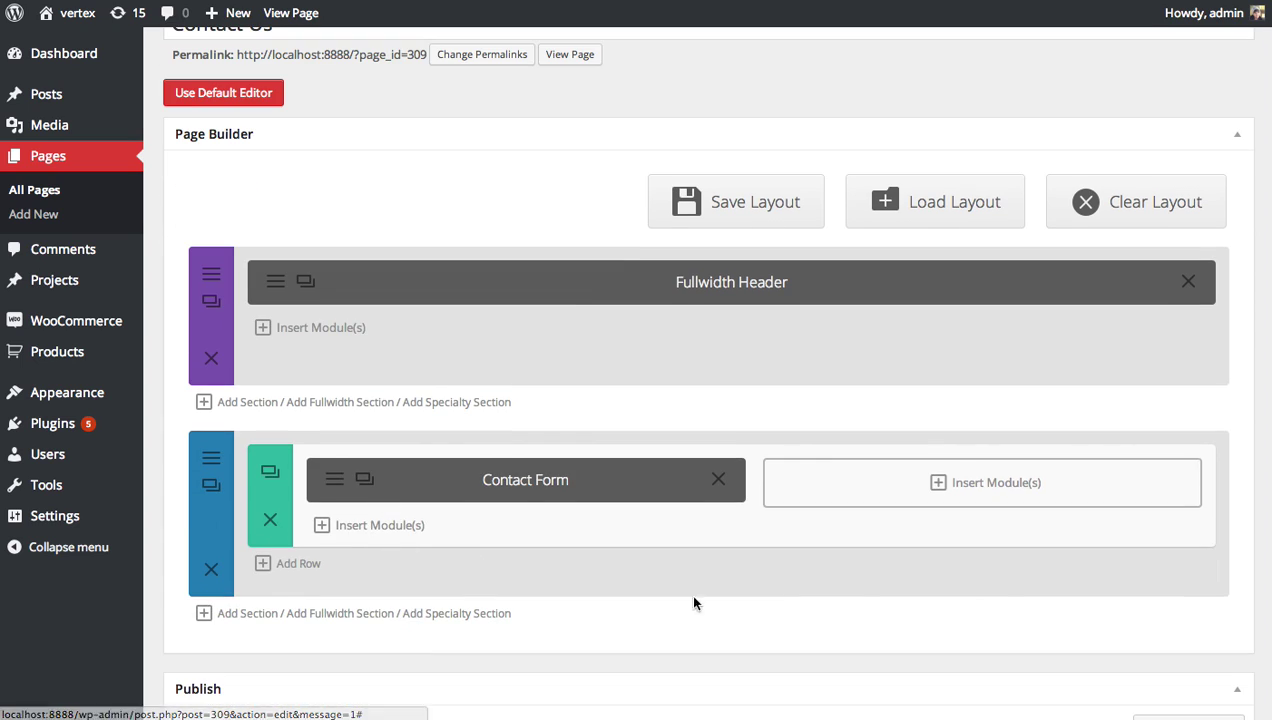
Add a Map module to the empty right column, centred on 'San Francisco, CA'
{"action": "left_click", "coordinate": [1003, 486]}
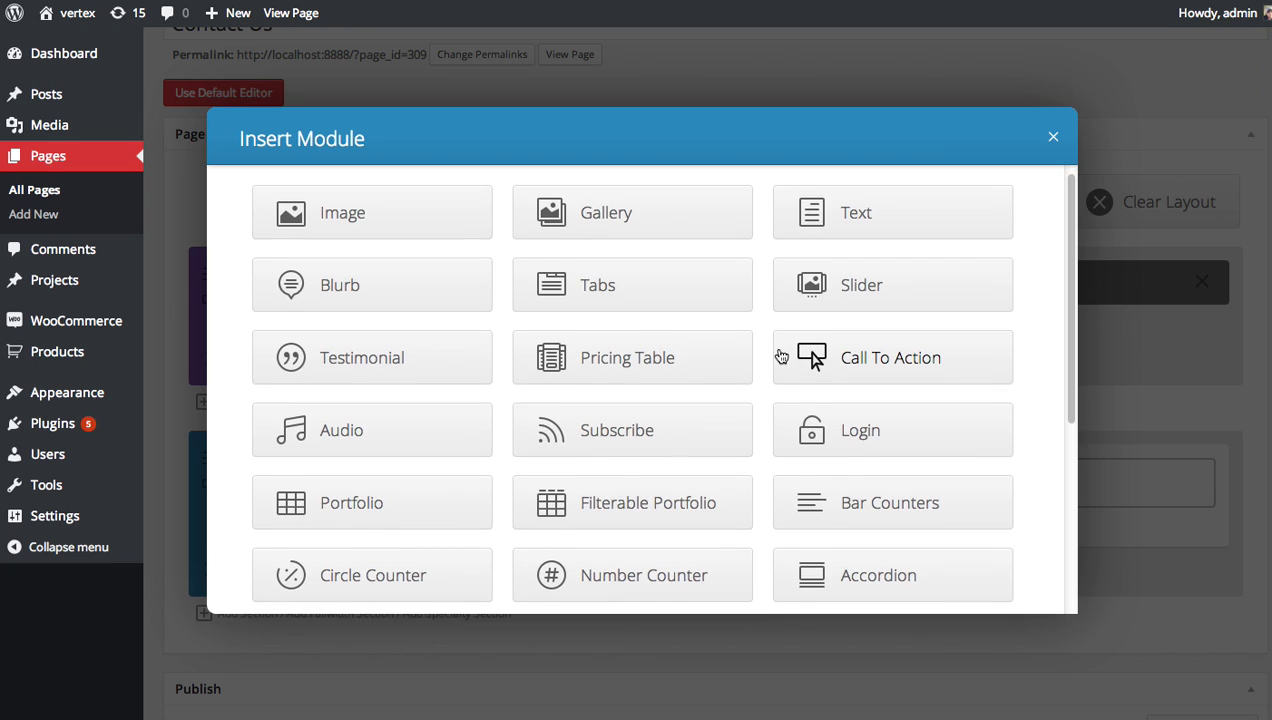
{"action": "scroll", "coordinate": [781, 357], "scroll_direction": "down", "scroll_amount": 5}
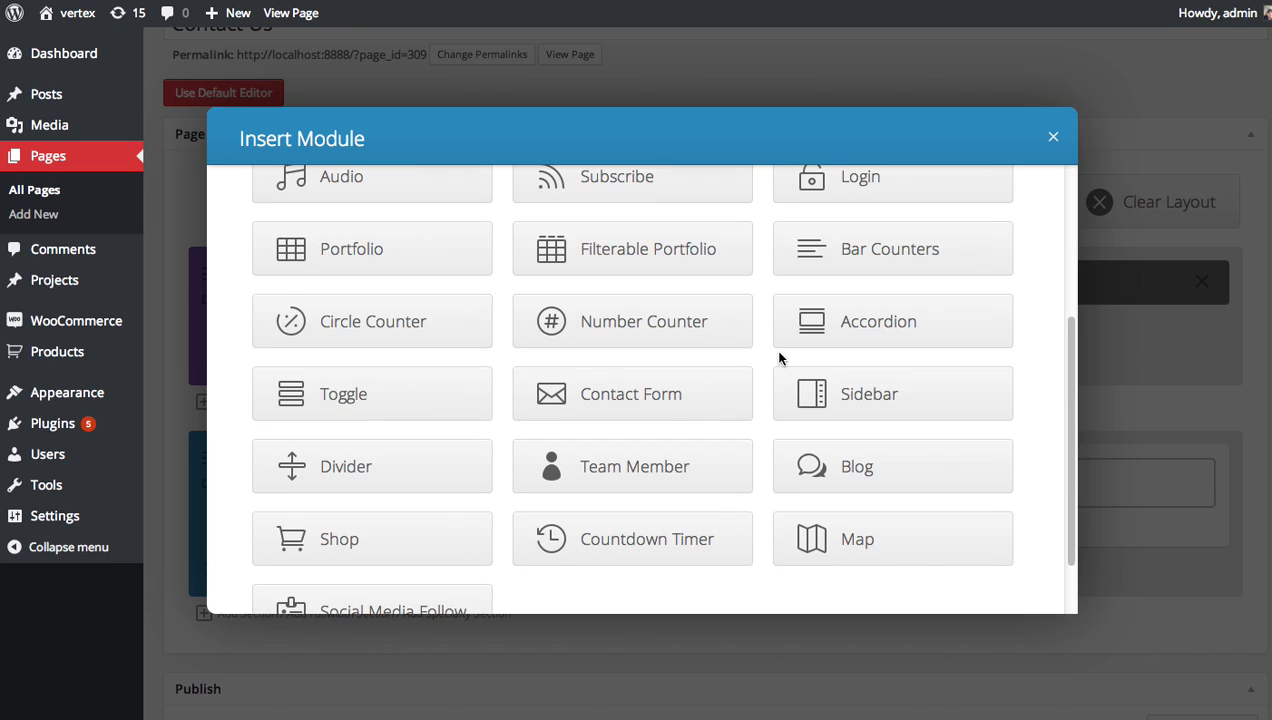
{"action": "left_click", "coordinate": [890, 546]}
{"action": "scroll", "coordinate": [657, 310], "scroll_direction": "down", "scroll_amount": 1}
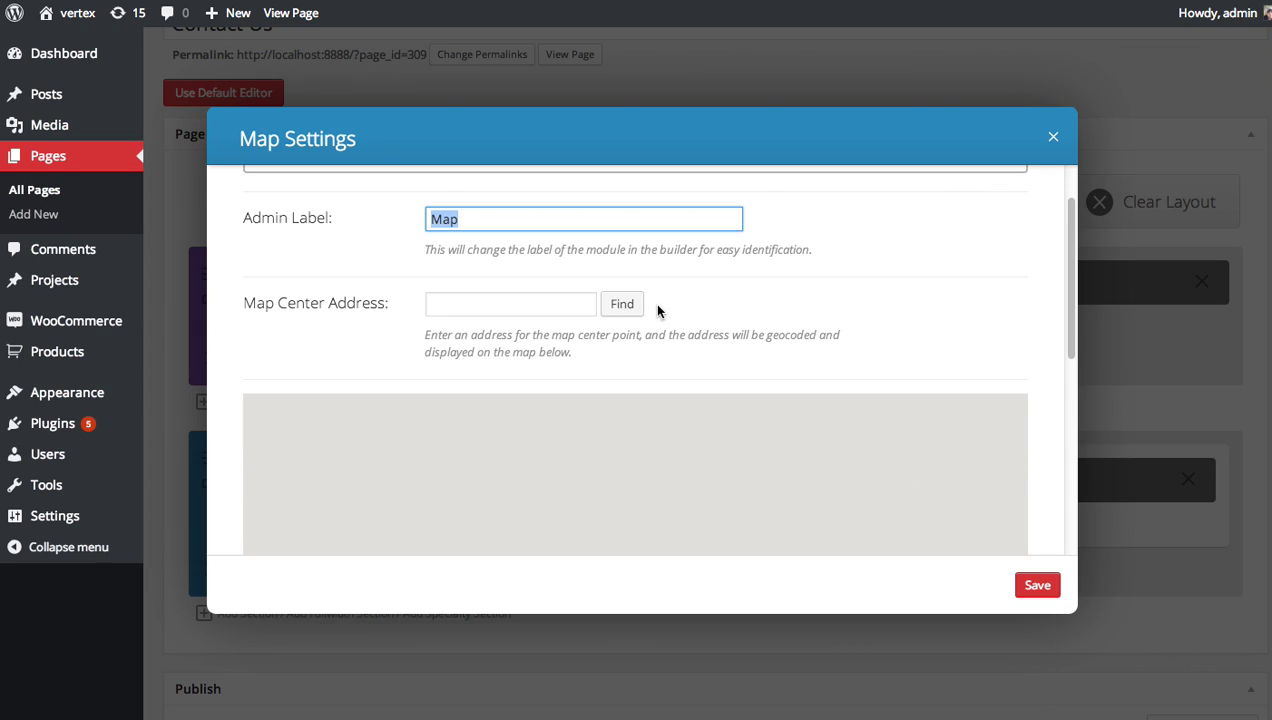
{"action": "left_click", "coordinate": [499, 304]}
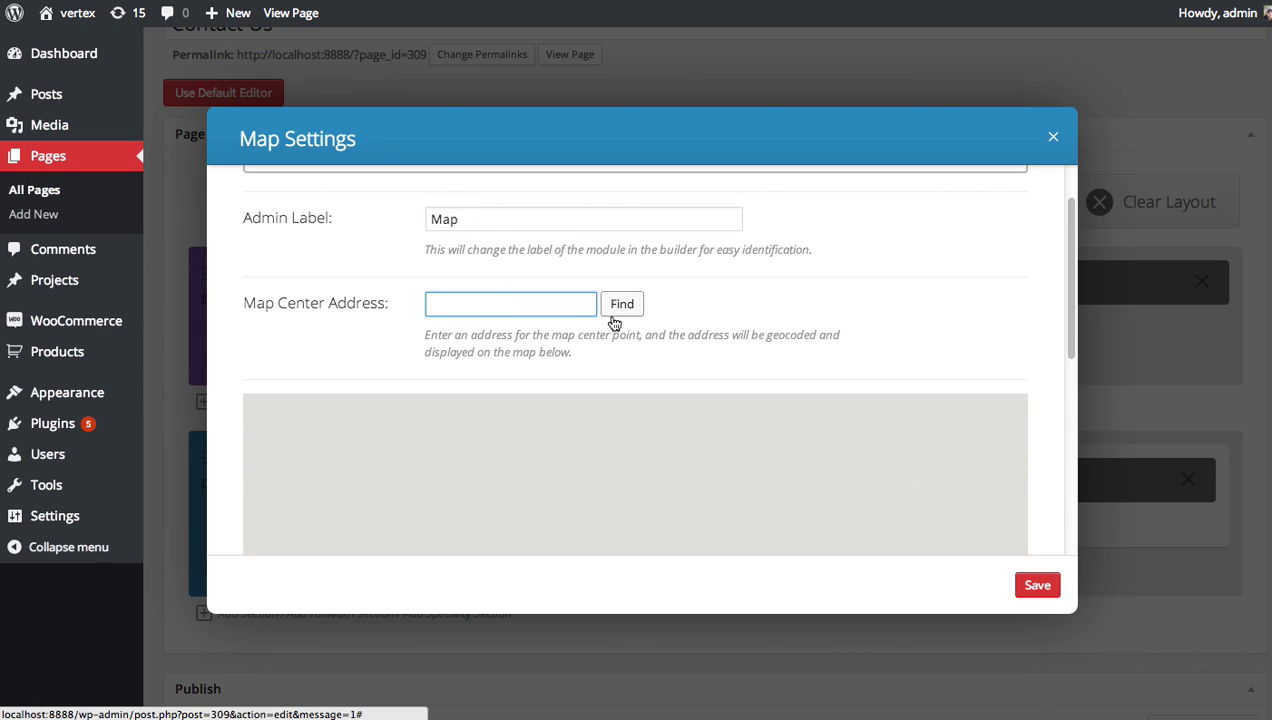
{"action": "type", "text": "San Francisco, CA"}
{"action": "left_click", "coordinate": [624, 306]}
{"action": "scroll", "coordinate": [848, 302], "scroll_direction": "up", "scroll_amount": 1}
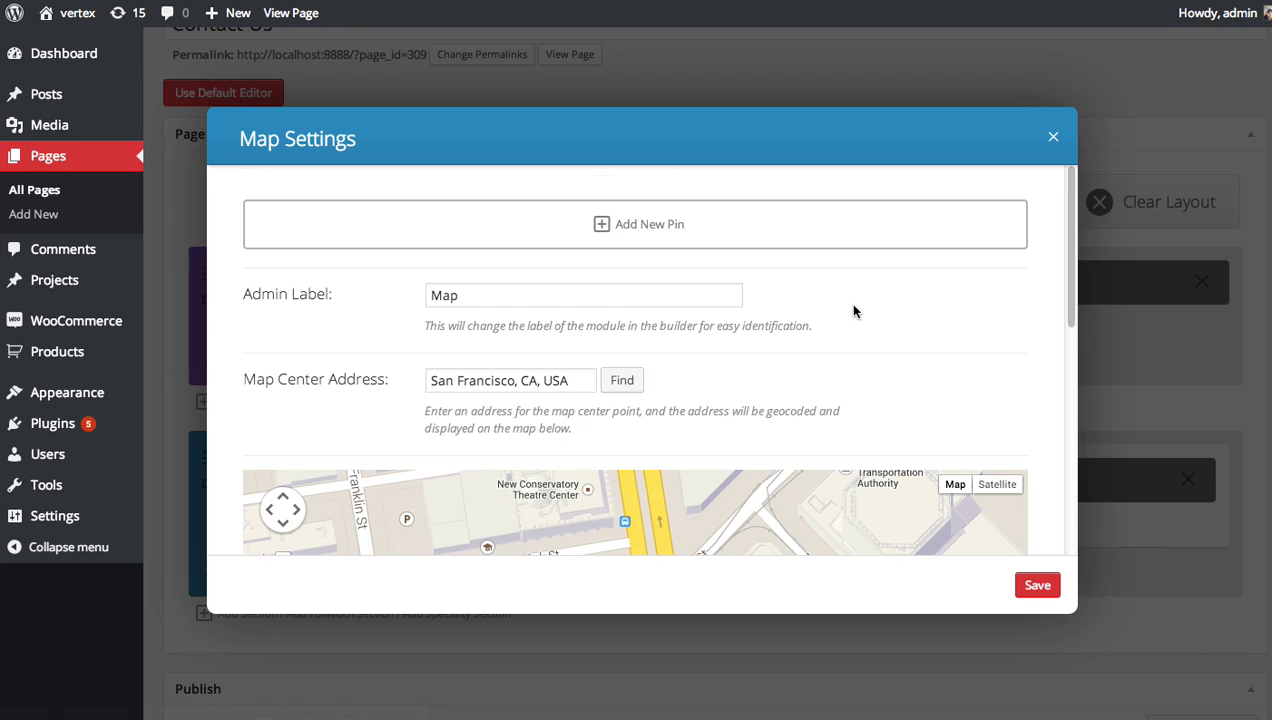
Start a new pin and move the mistyped Howard Street address from its title into the pin address field
{"action": "left_click", "coordinate": [689, 222]}
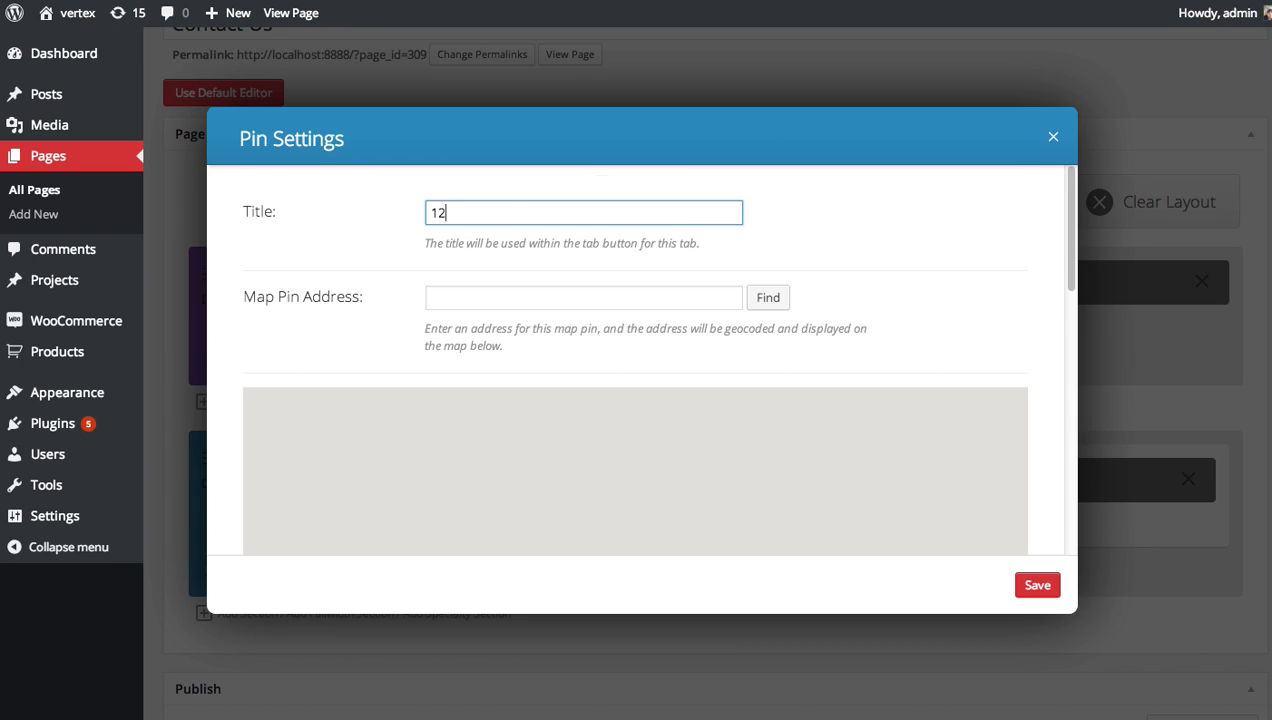
{"action": "type", "text": "1233 Hoaward Street"}
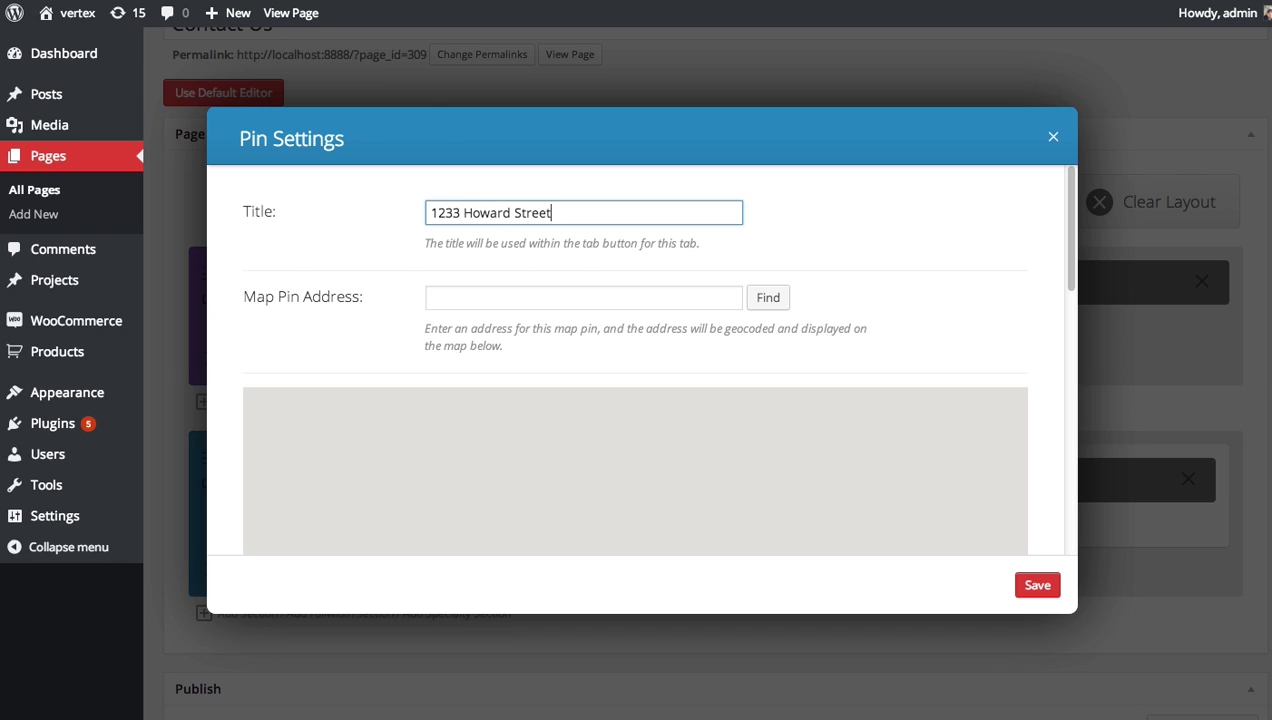
{"action": "type", "text": ", San Francisco, CA"}
{"action": "triple_click", "coordinate": [575, 210]}
{"action": "key", "text": "super+x"}
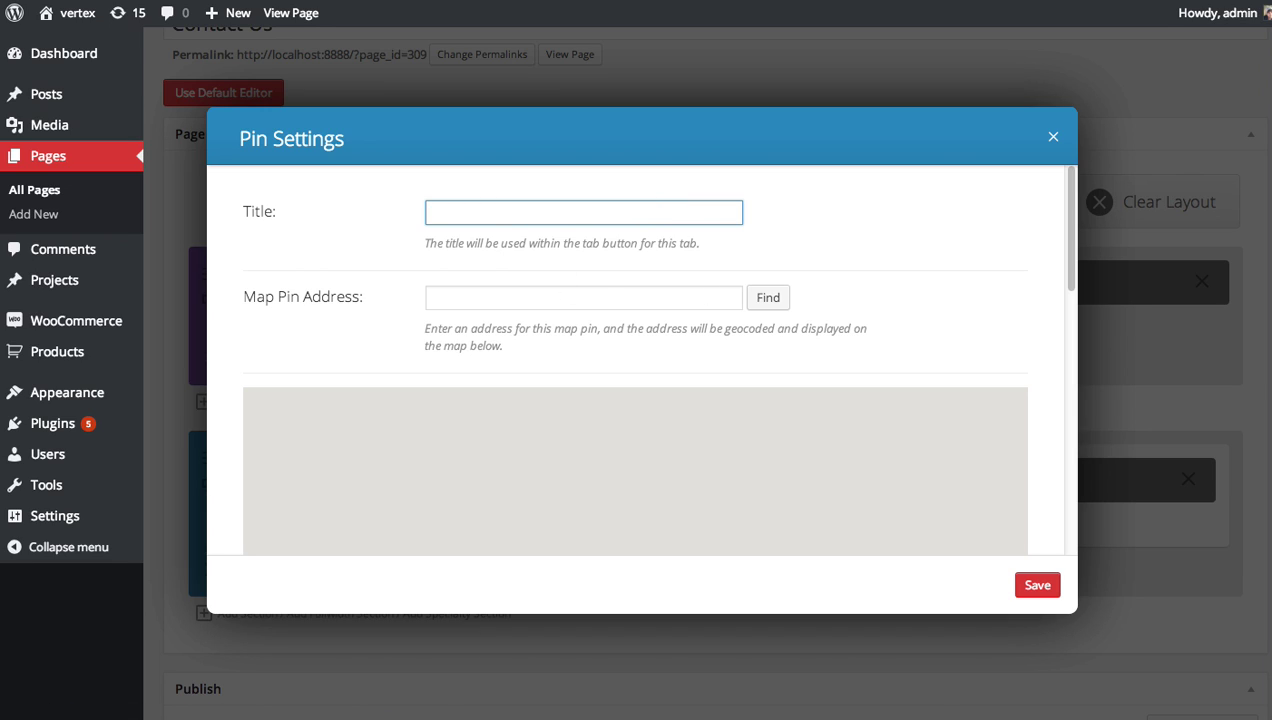
{"action": "left_click", "coordinate": [519, 297]}
{"action": "key", "text": "super+v"}
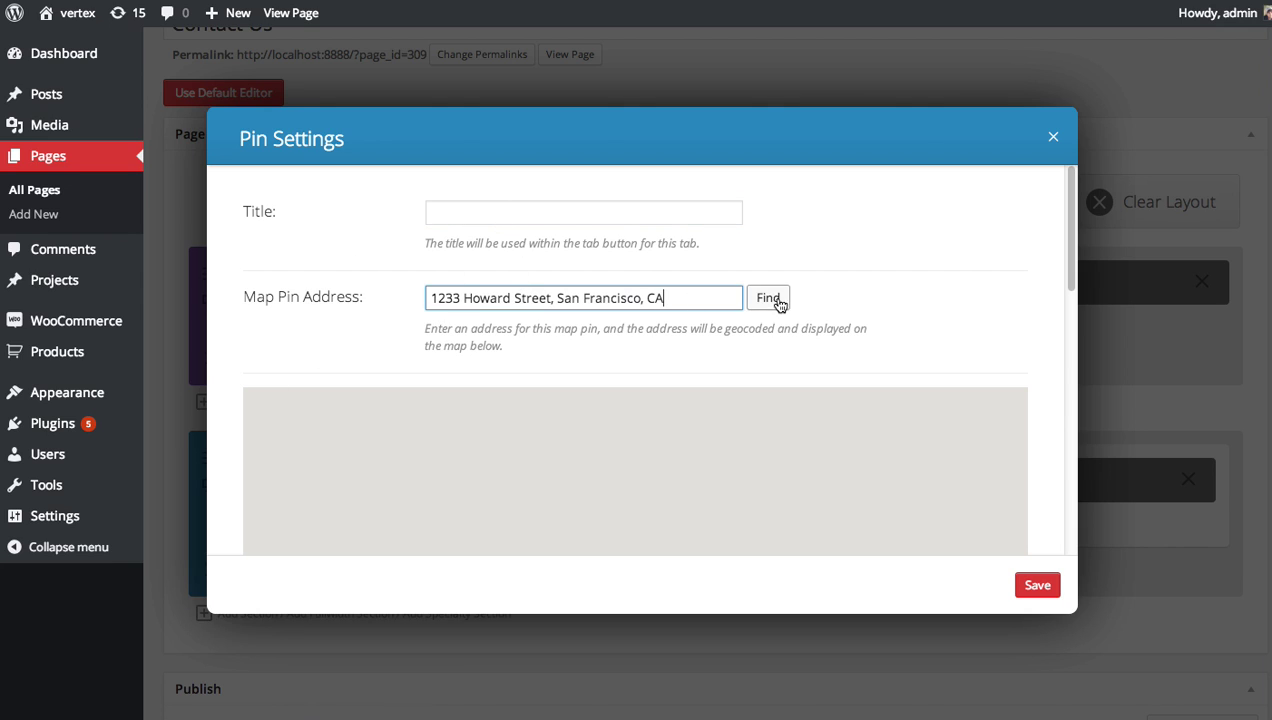
{"action": "left_click", "coordinate": [768, 298]}
{"action": "scroll", "coordinate": [818, 306], "scroll_direction": "down", "scroll_amount": 2}
{"action": "scroll", "coordinate": [725, 388], "scroll_direction": "up", "scroll_amount": 5}
{"action": "scroll", "coordinate": [725, 388], "scroll_direction": "down", "scroll_amount": 3}
{"action": "scroll", "coordinate": [904, 212], "scroll_direction": "up", "scroll_amount": 2}
Title the pin 'Our Office' with the note 'We are open, 7 days' and save it
{"action": "left_click", "coordinate": [504, 213]}
{"action": "type", "text": "Our O"}
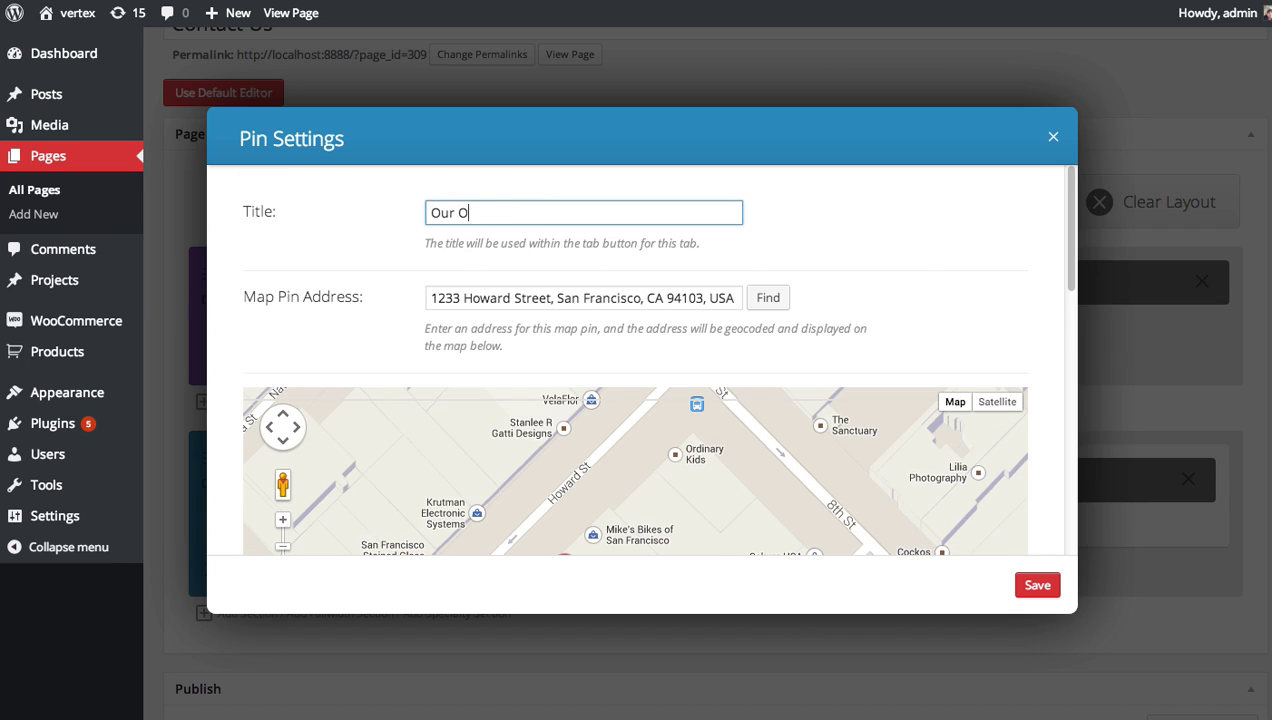
{"action": "type", "text": "ffice"}
{"action": "scroll", "coordinate": [955, 259], "scroll_direction": "down", "scroll_amount": 5}
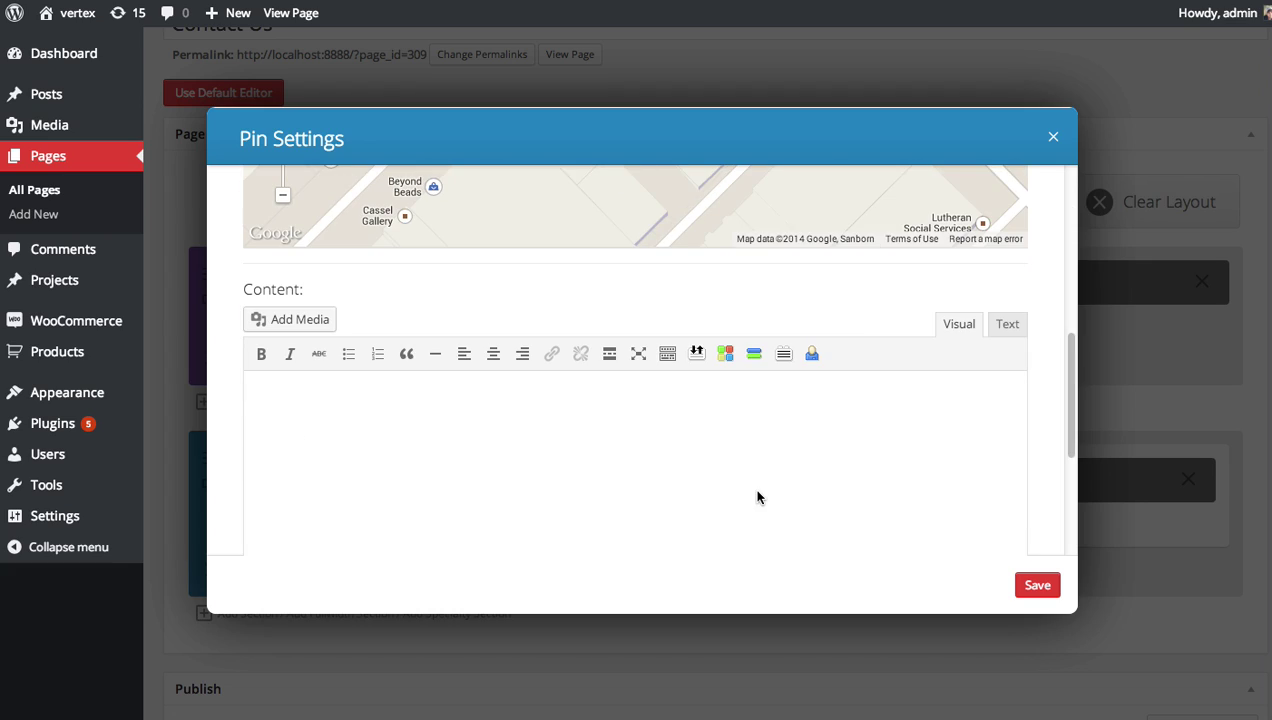
{"action": "type", "text": "We are open, 7 days a week!"}
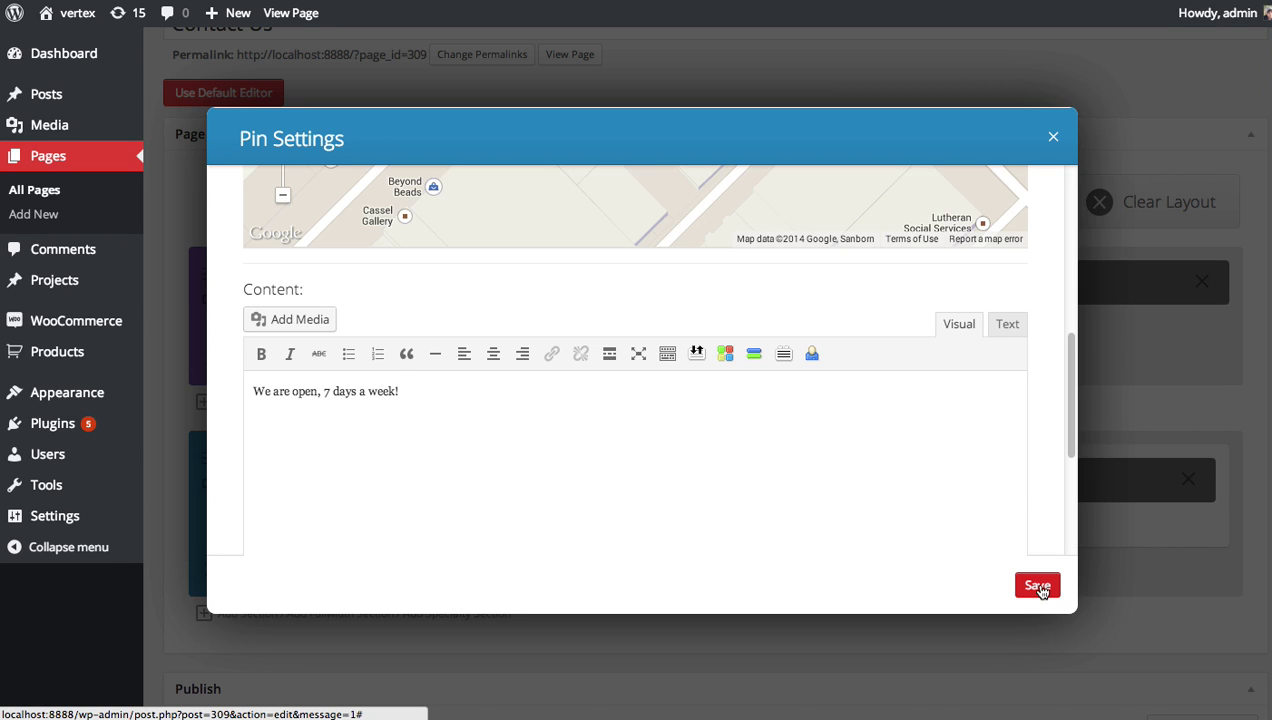
{"action": "left_click", "coordinate": [1040, 590]}
{"action": "mouse_move", "coordinate": [1070, 206]}
{"action": "left_mouse_down"}
{"action": "mouse_move", "coordinate": [1068, 340]}
{"action": "mouse_move", "coordinate": [1073, 193]}
{"action": "left_mouse_up"}
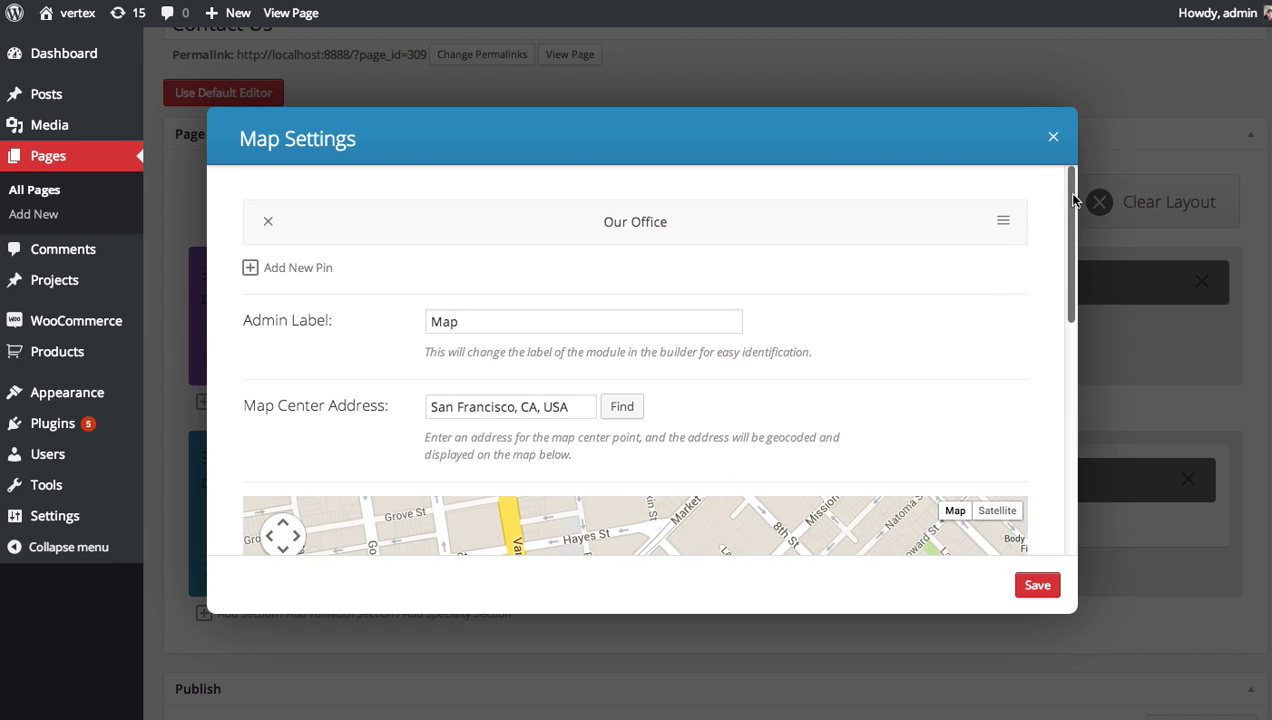
Add an 'Our Other Office' pin at Market Street and 3rd Street, described as our other location
{"action": "left_click", "coordinate": [300, 270]}
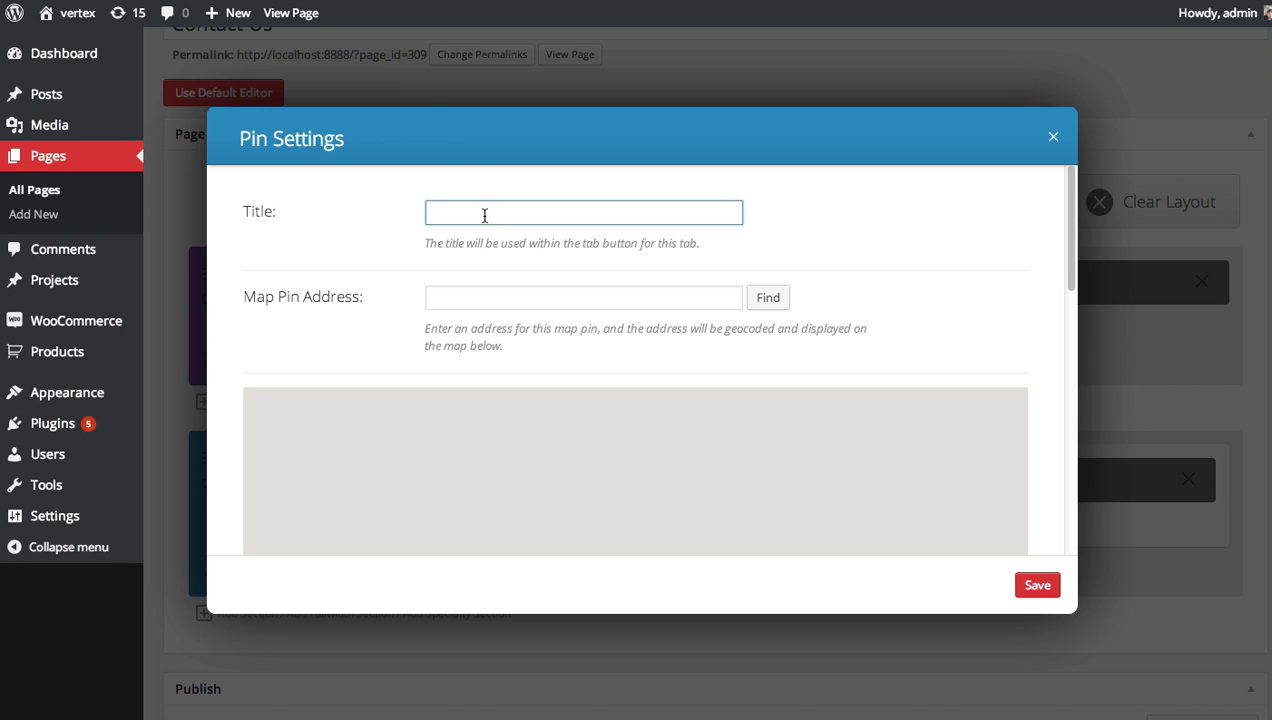
{"action": "type", "text": "Our Other Office"}
{"action": "left_click", "coordinate": [464, 299]}
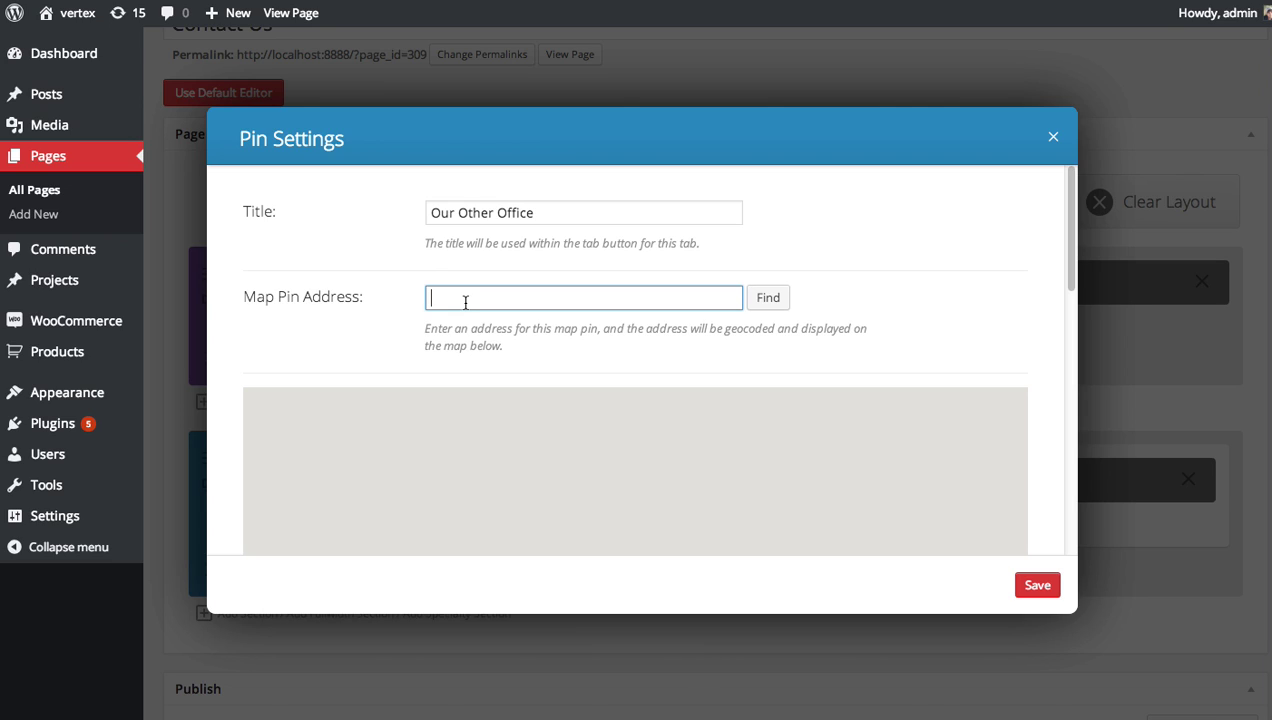
{"action": "type", "text": "Market Street and 3rd Street"}
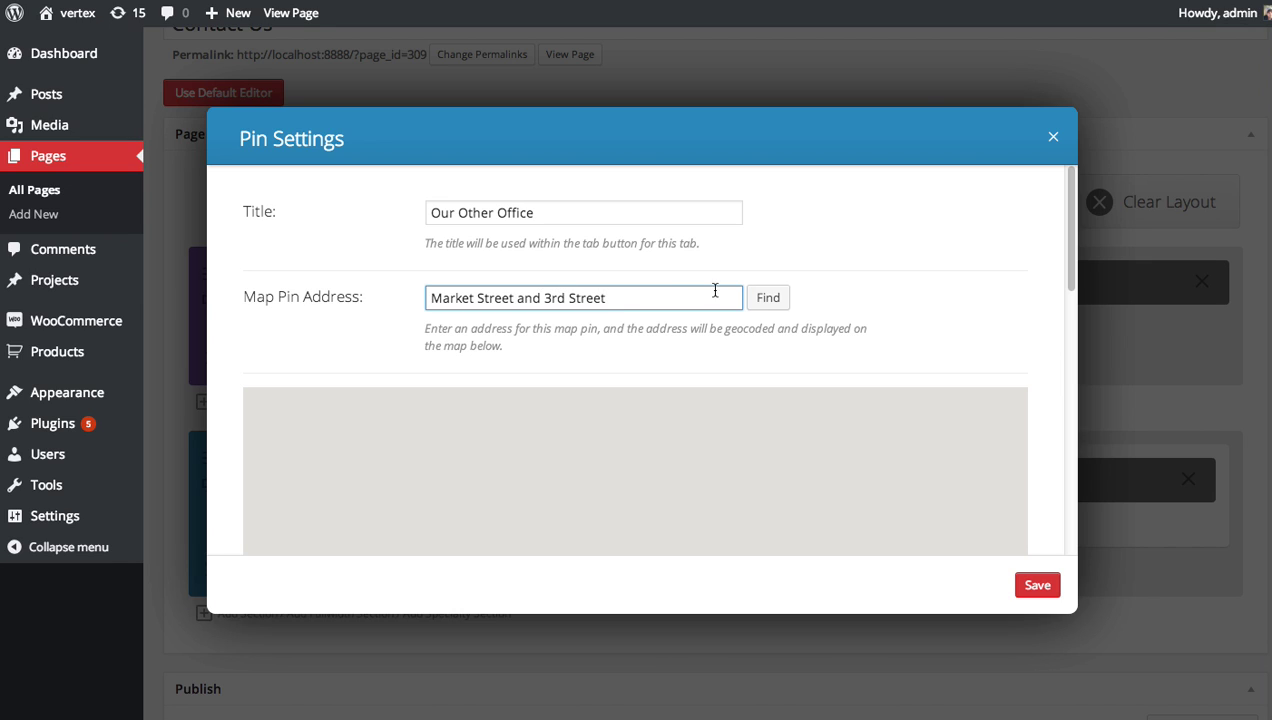
{"action": "left_click", "coordinate": [766, 297]}
{"action": "left_click_drag", "start_coordinate": [1070, 244], "coordinate": [1060, 413]}
{"action": "left_click", "coordinate": [749, 451]}
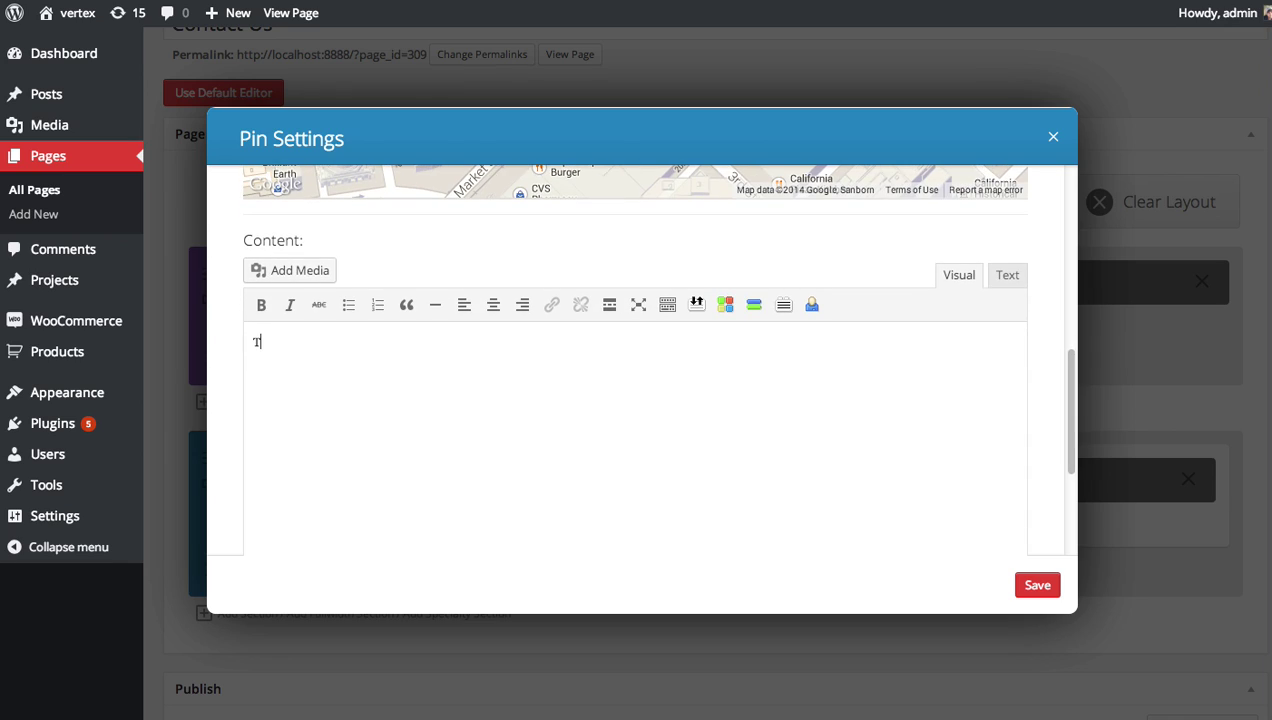
{"action": "type", "text": "This is our other location!"}
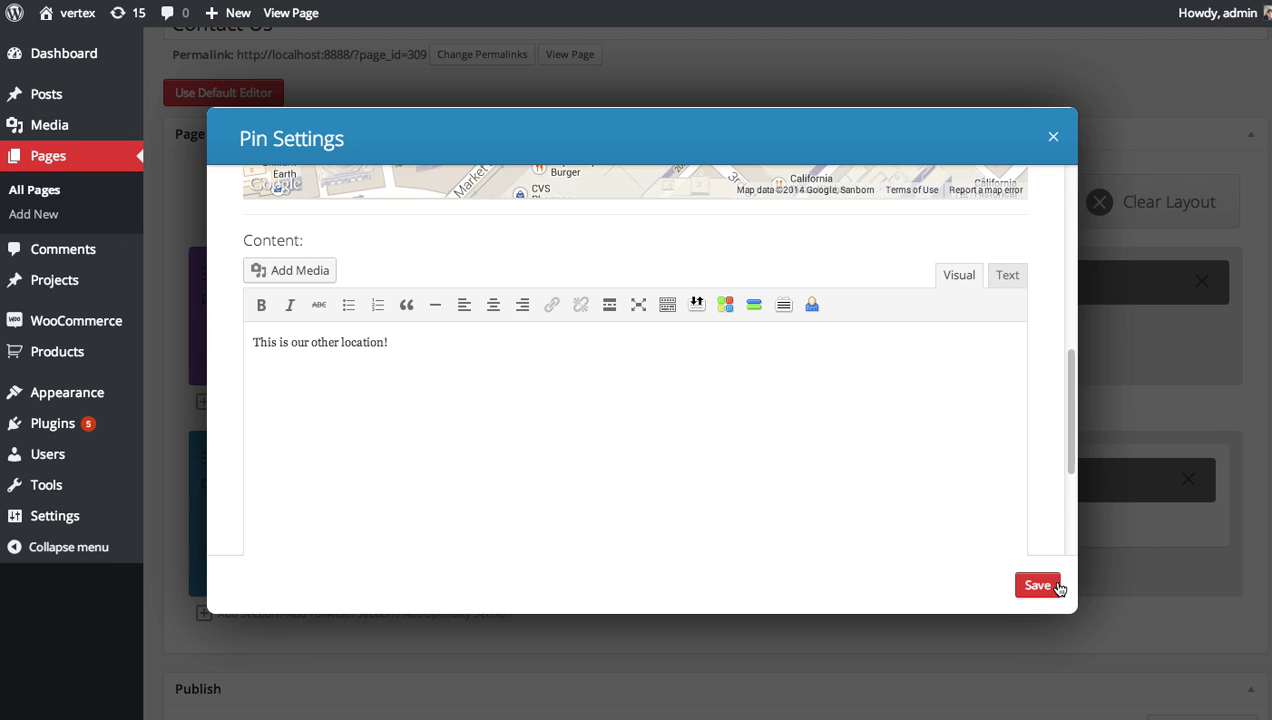
{"action": "left_click", "coordinate": [1037, 586]}
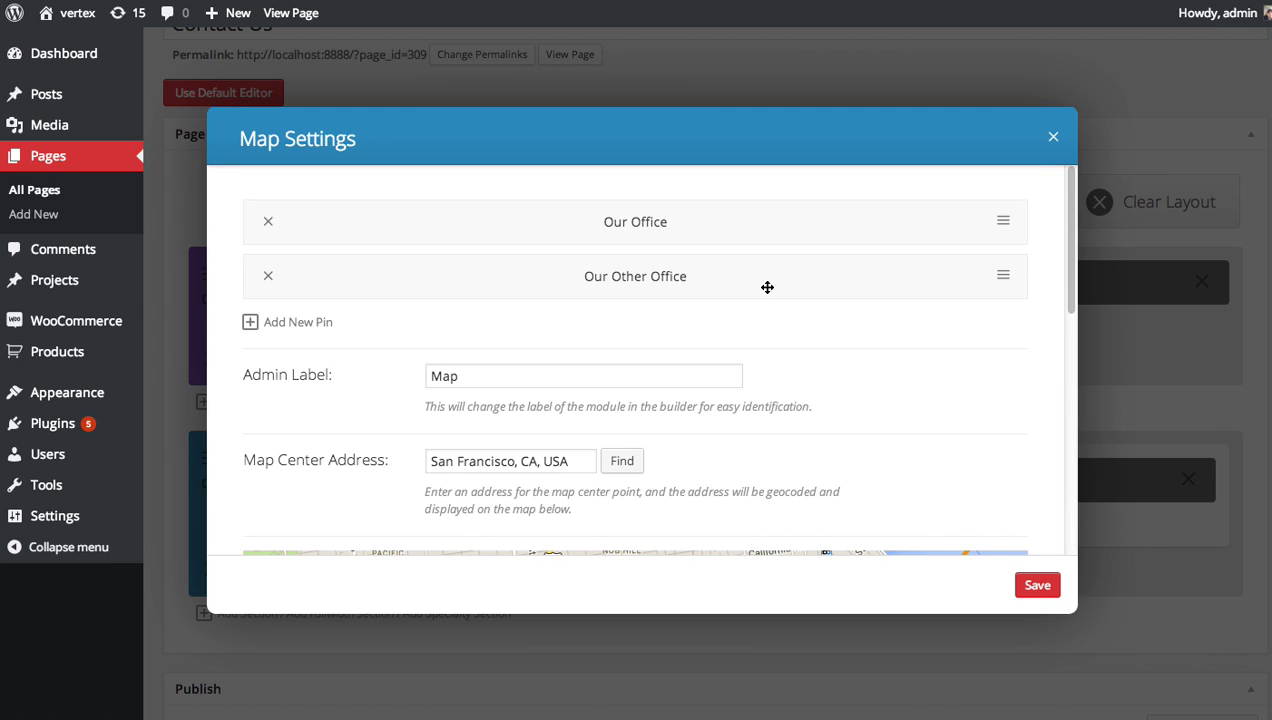
Save the map, publish the page, and reload the live Contact page to view both pins
{"action": "scroll", "coordinate": [1069, 219], "scroll_direction": "down", "scroll_amount": 1}
{"action": "left_click_drag", "start_coordinate": [1069, 219], "coordinate": [1071, 345]}
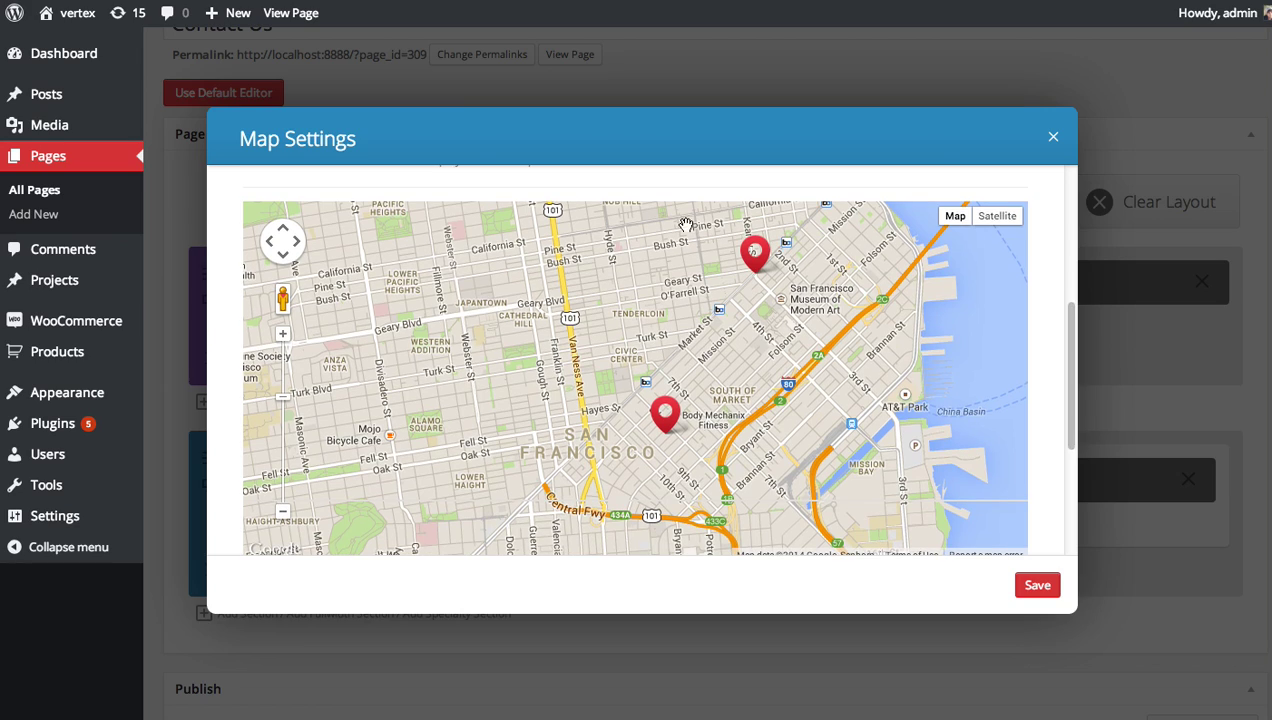
{"action": "left_click", "coordinate": [1037, 589]}
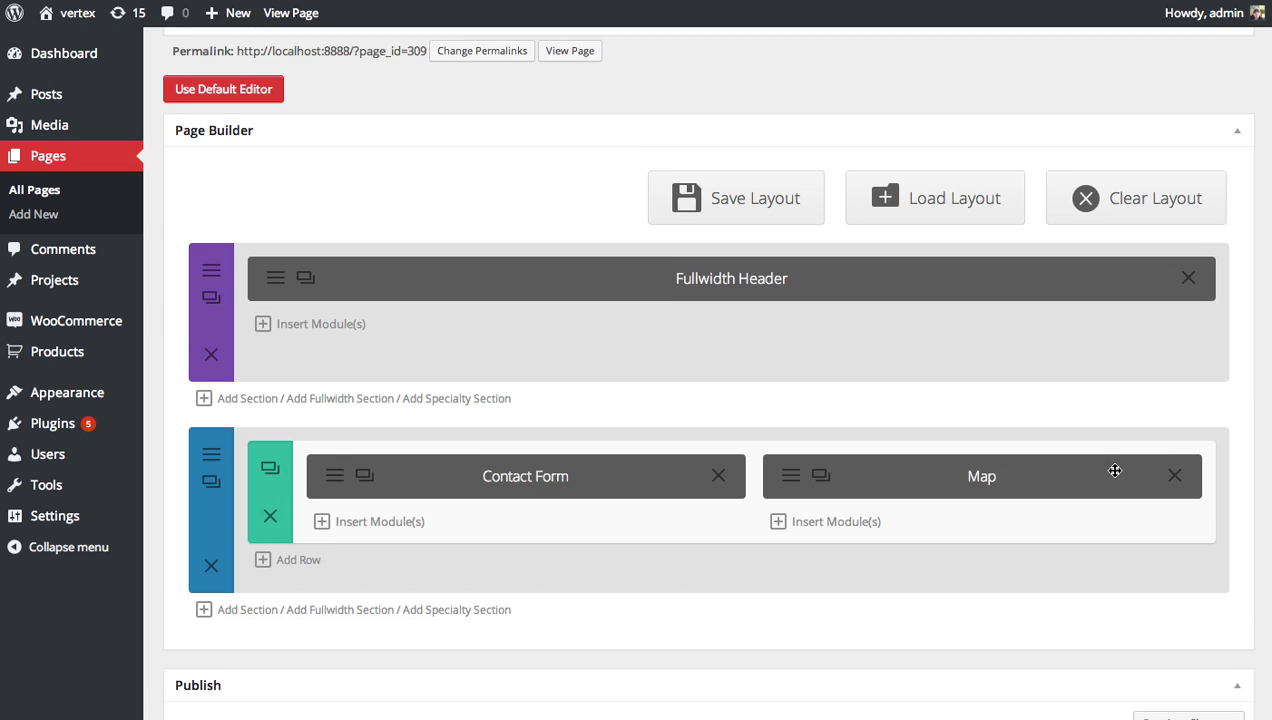
{"action": "scroll", "coordinate": [1113, 471], "scroll_direction": "down", "scroll_amount": 5}
{"action": "left_click", "coordinate": [1212, 635]}
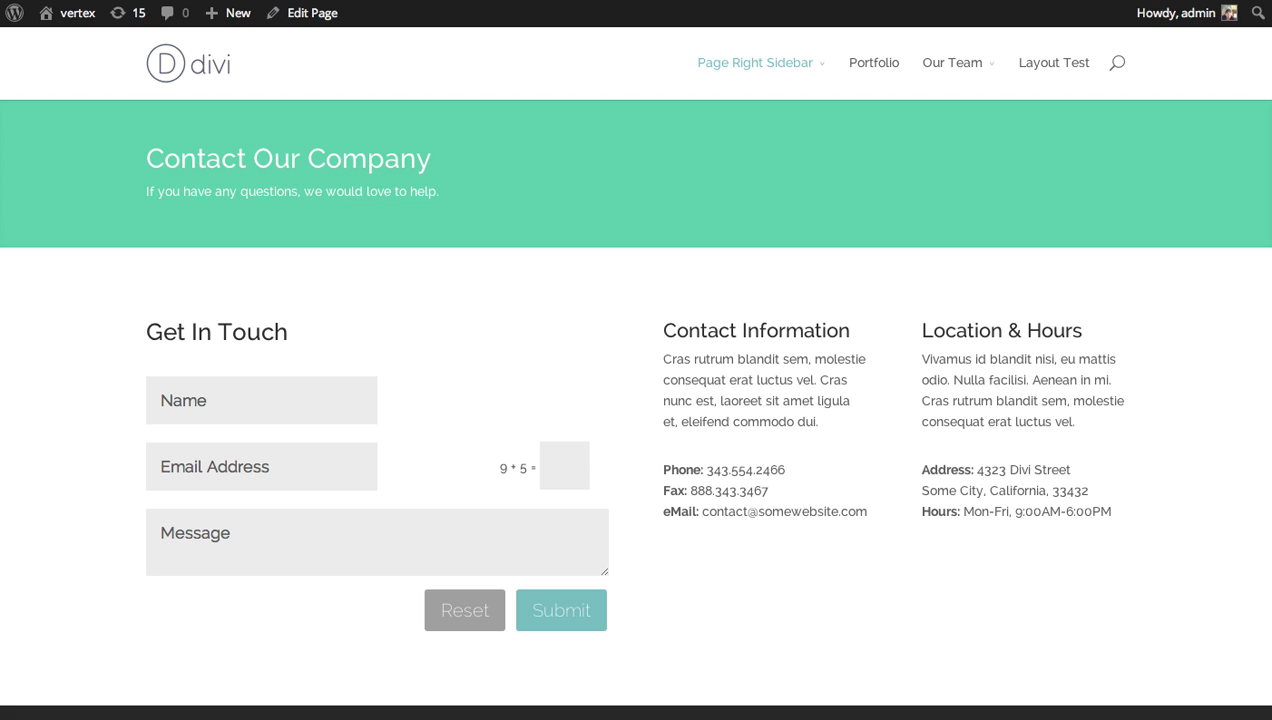
{"action": "key", "text": "F5"}
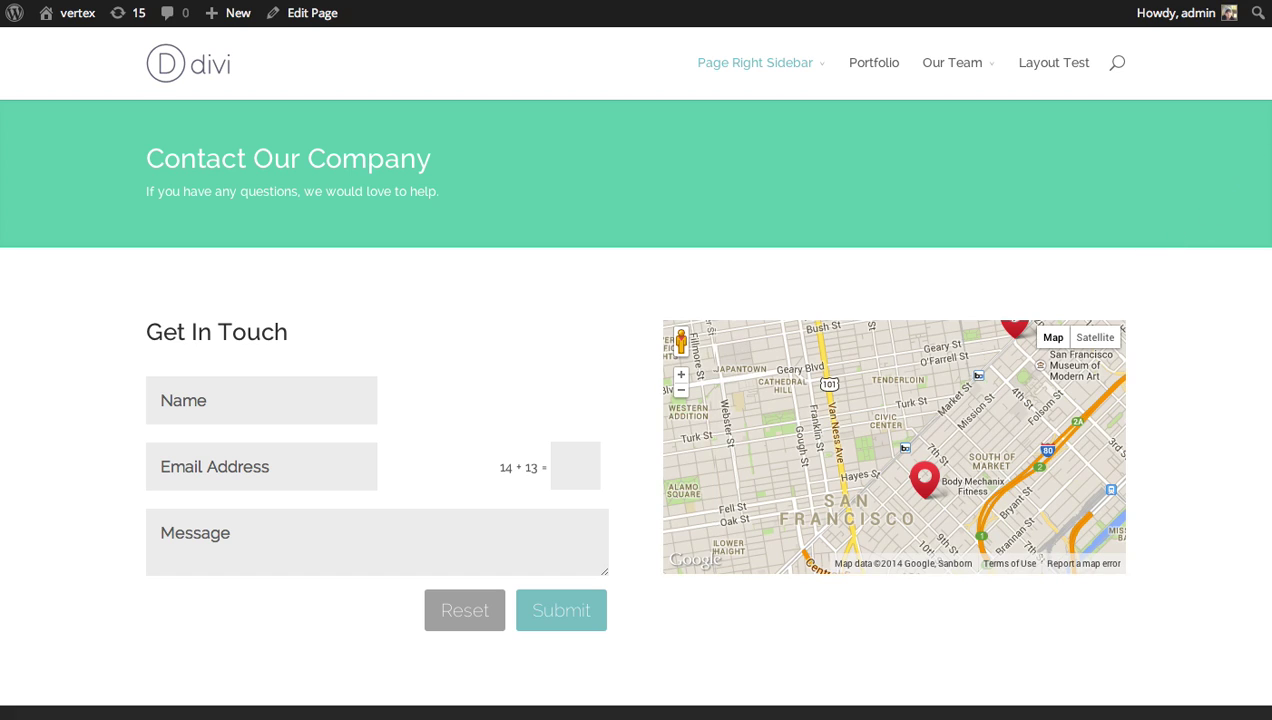
{"action": "left_click_drag", "start_coordinate": [993, 409], "coordinate": [922, 442]}
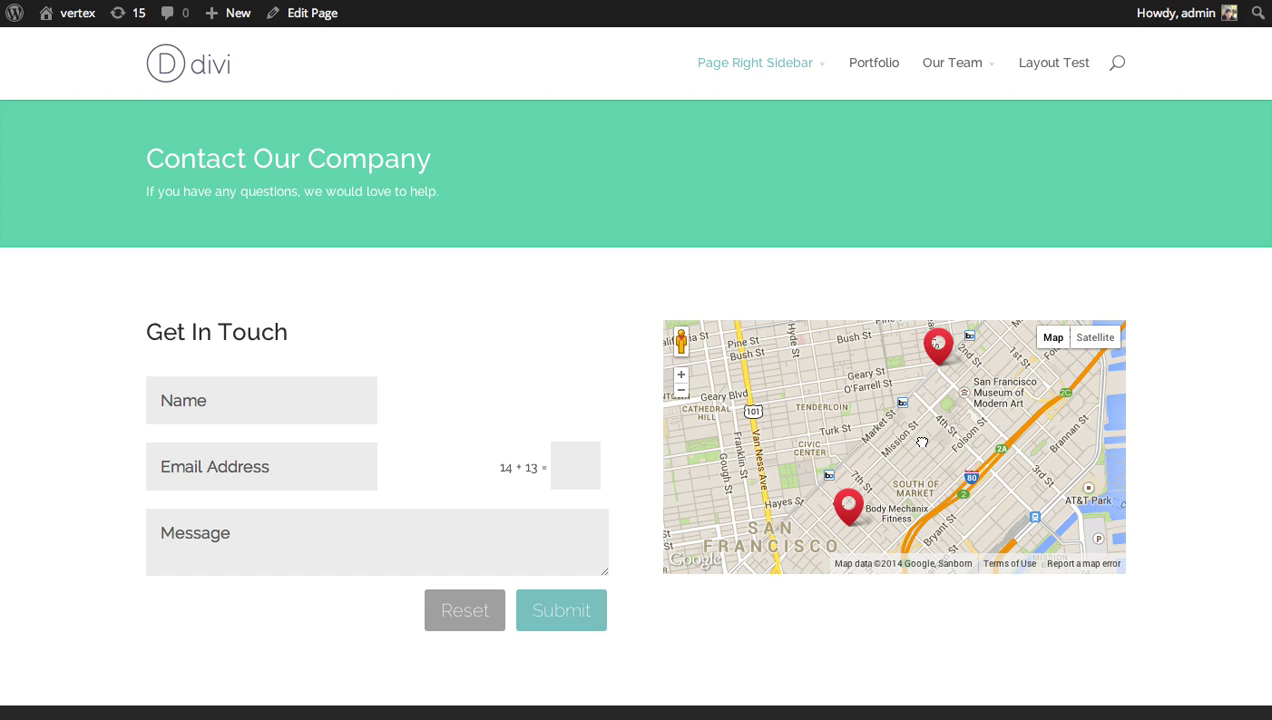